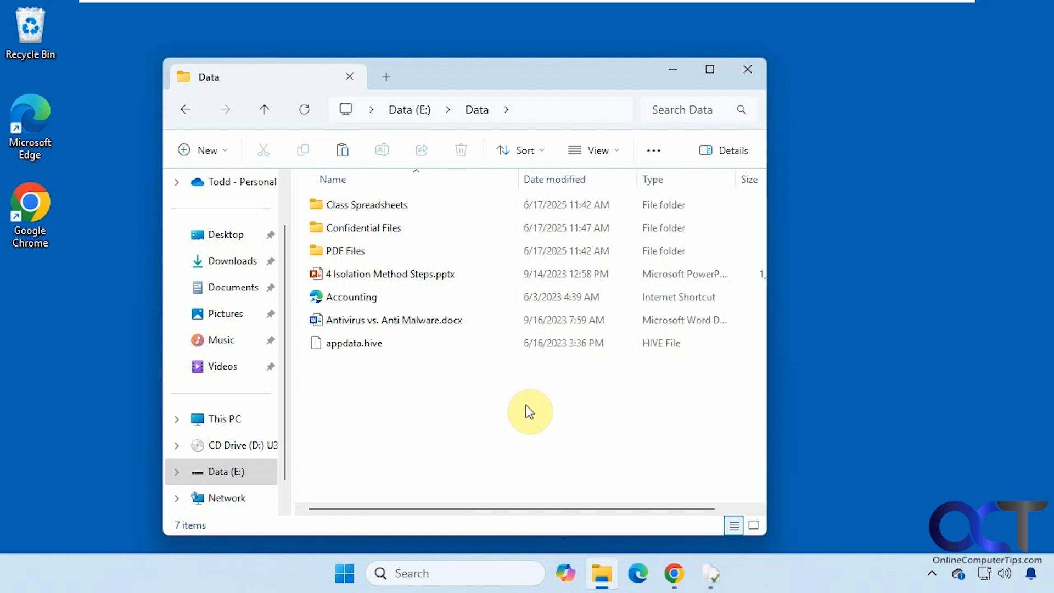
# - Switch to File Permissions Check and begin adding a directory to the report
pyautogui.click(710, 573)
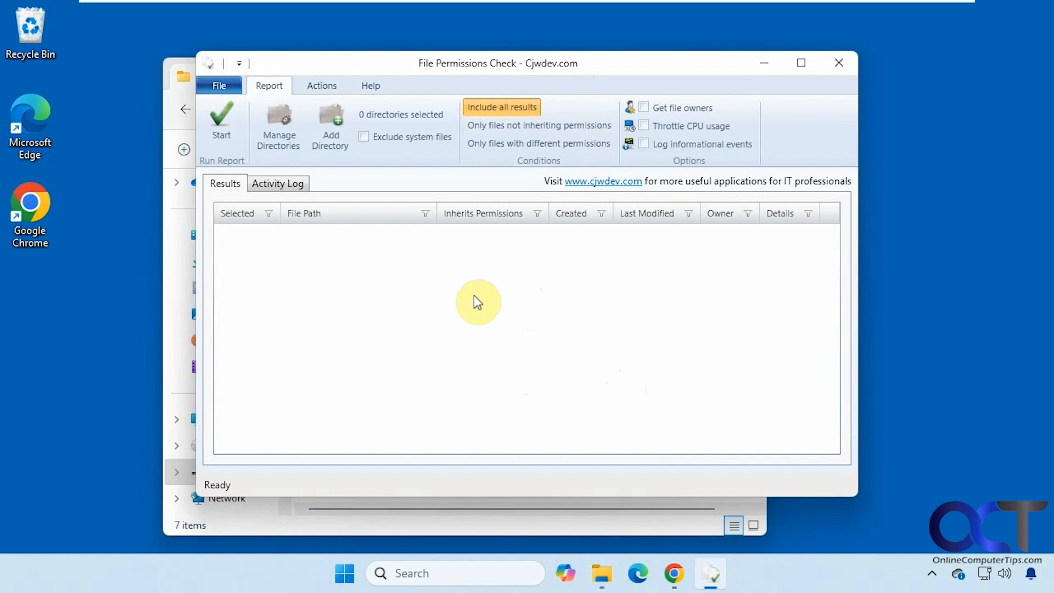
pyautogui.click(333, 132)
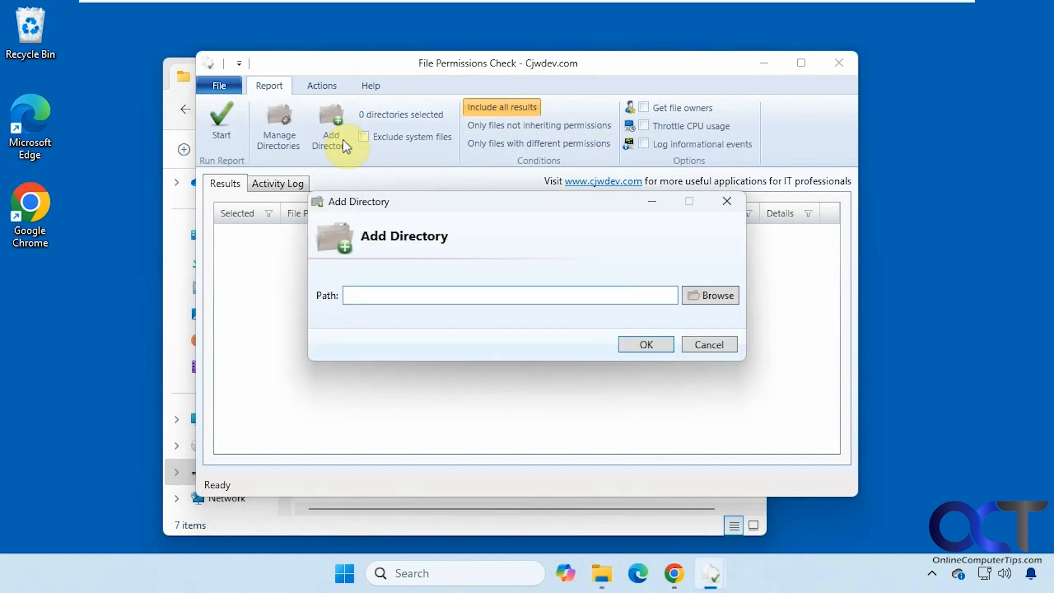
# - Look through the PDF Files and Confidential Files folders inside E:\Data in File Explorer, and minimize its window
pyautogui.click(601, 572)
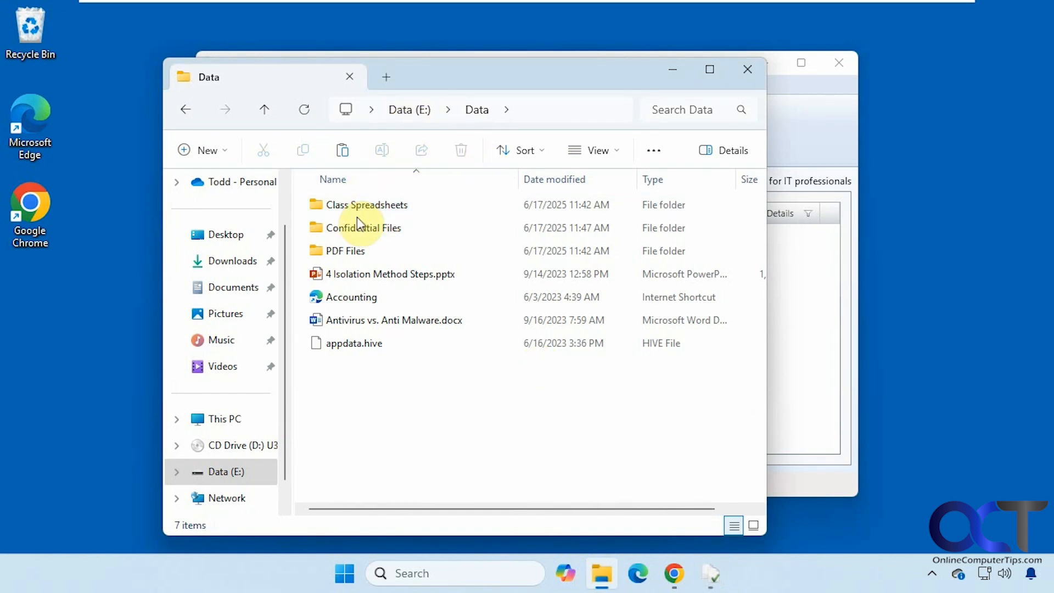
pyautogui.doubleClick(357, 251)
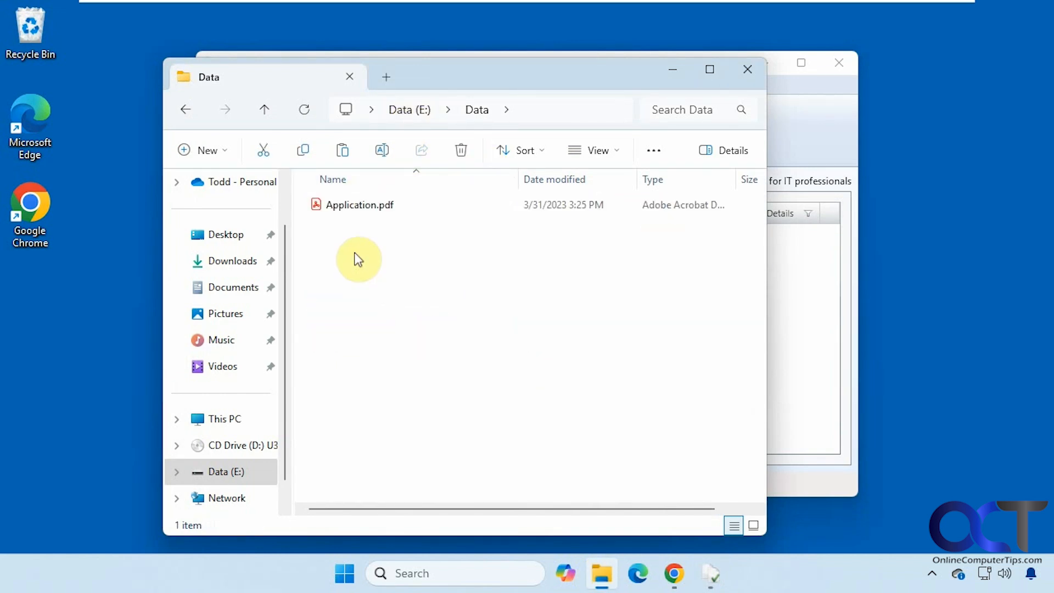
pyautogui.click(186, 109)
pyautogui.click(337, 227)
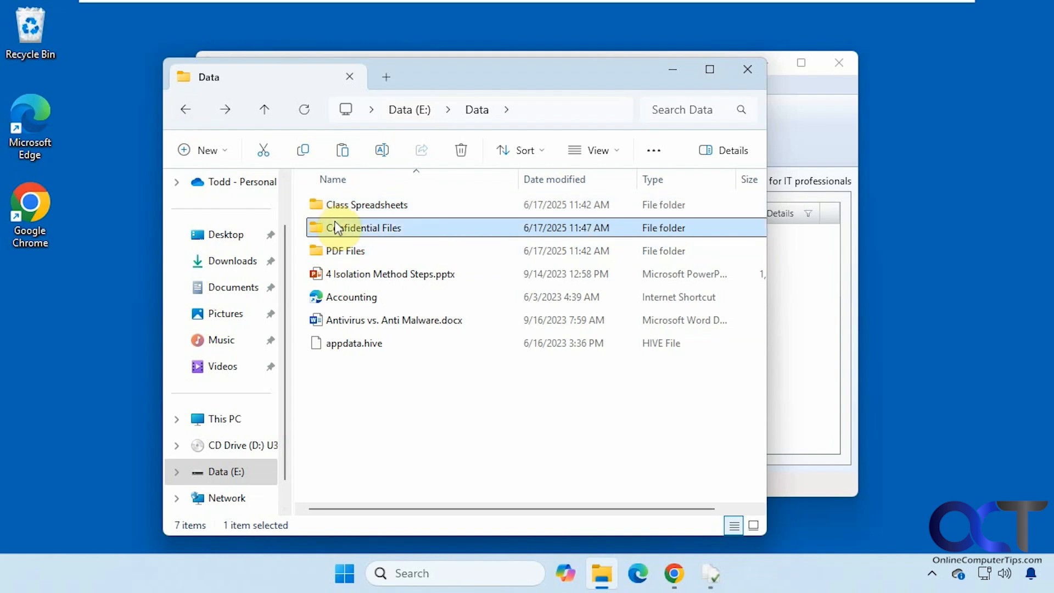
pyautogui.doubleClick(337, 228)
pyautogui.click(186, 109)
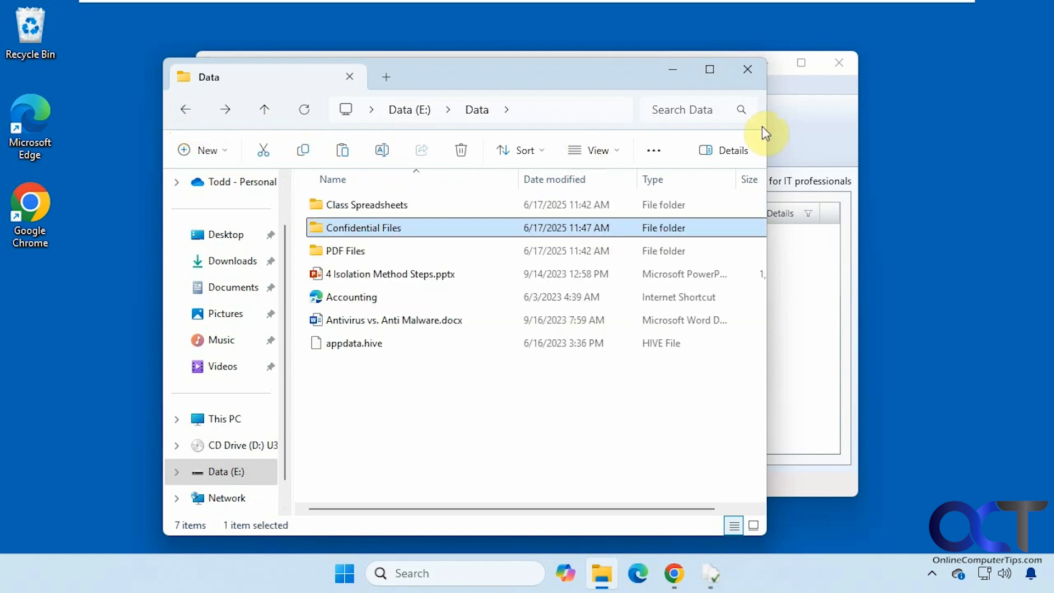
pyautogui.click(673, 79)
# - Browse to the Data folder on drive E: and add E:\Data as a directory to report on
pyautogui.click(713, 299)
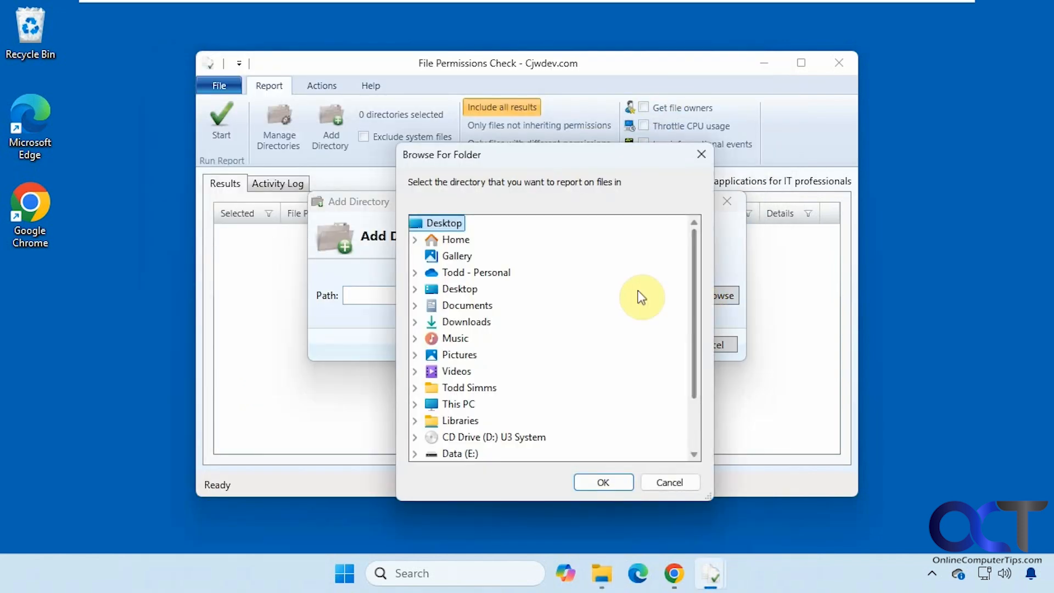
pyautogui.scroll(-1, 527, 329)
pyautogui.doubleClick(463, 405)
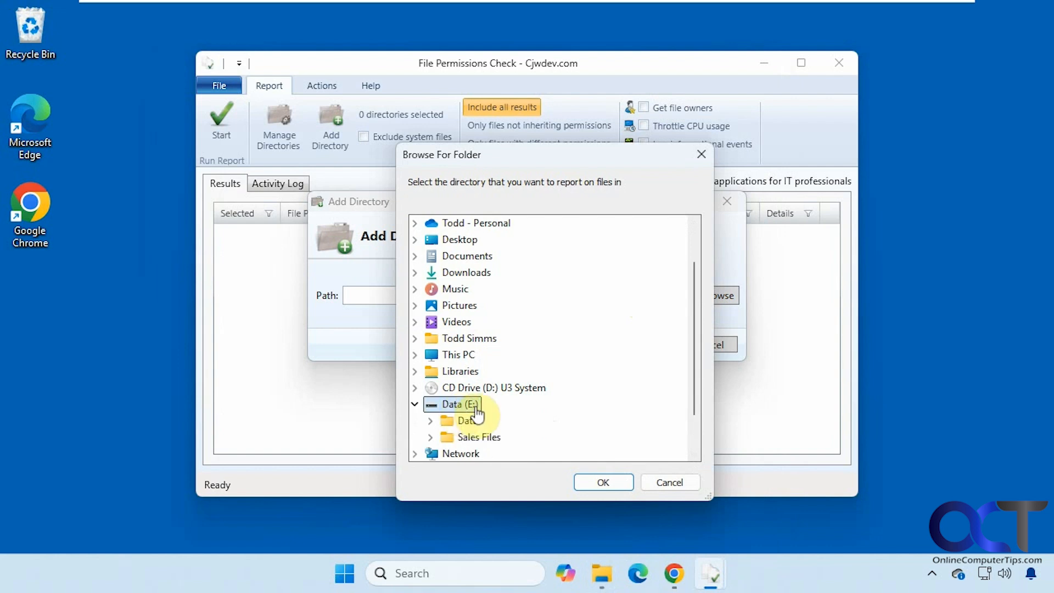
pyautogui.scroll(-1, 478, 406)
pyautogui.doubleClick(468, 368)
pyautogui.click(598, 481)
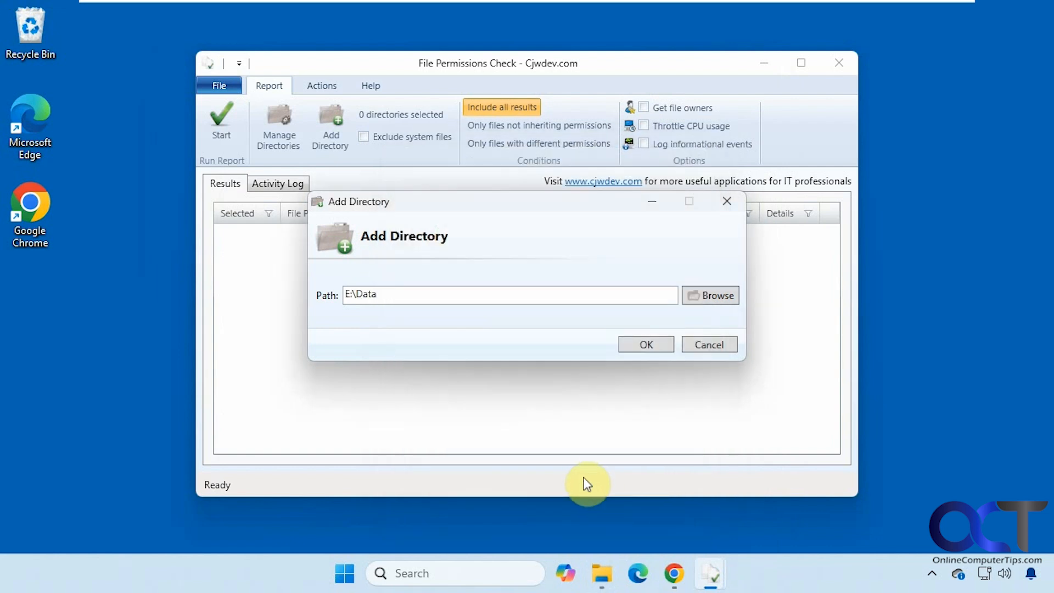
pyautogui.click(647, 345)
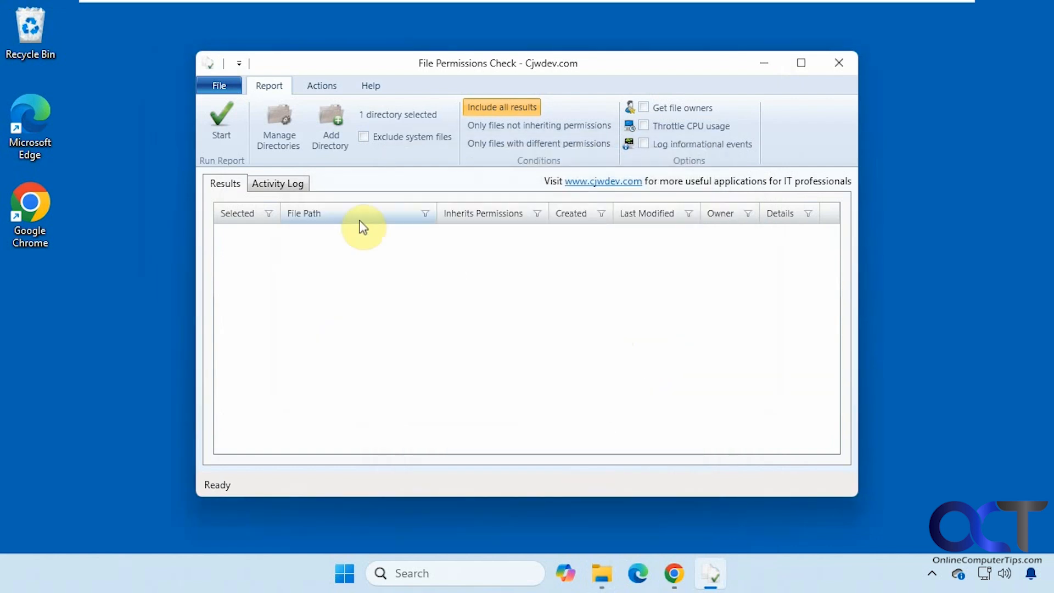
# - Review the list of selected directories and the available actions for fixing permissions and exporting results
pyautogui.click(281, 134)
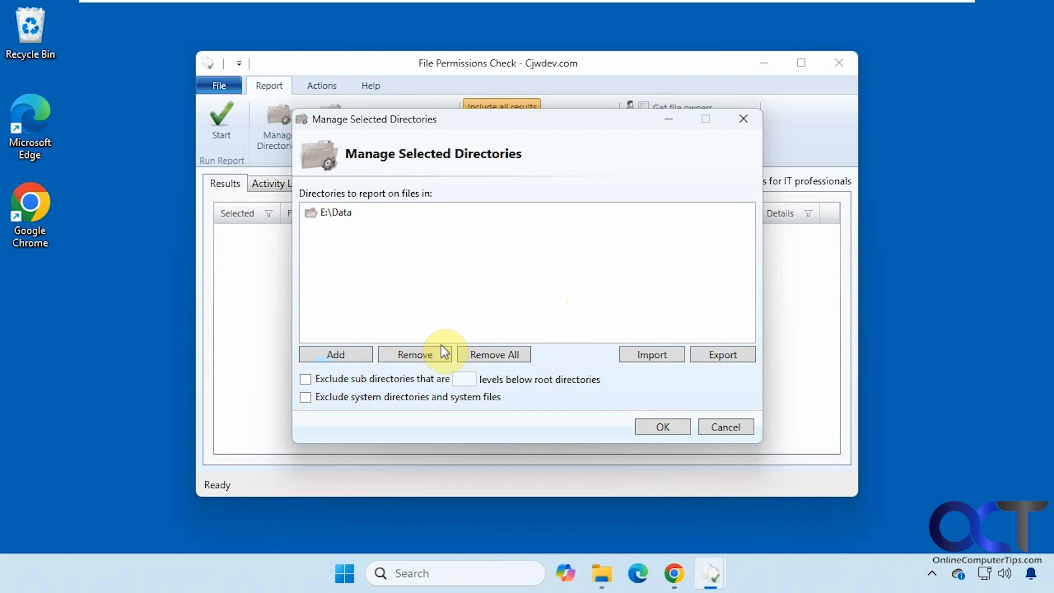
pyautogui.click(661, 425)
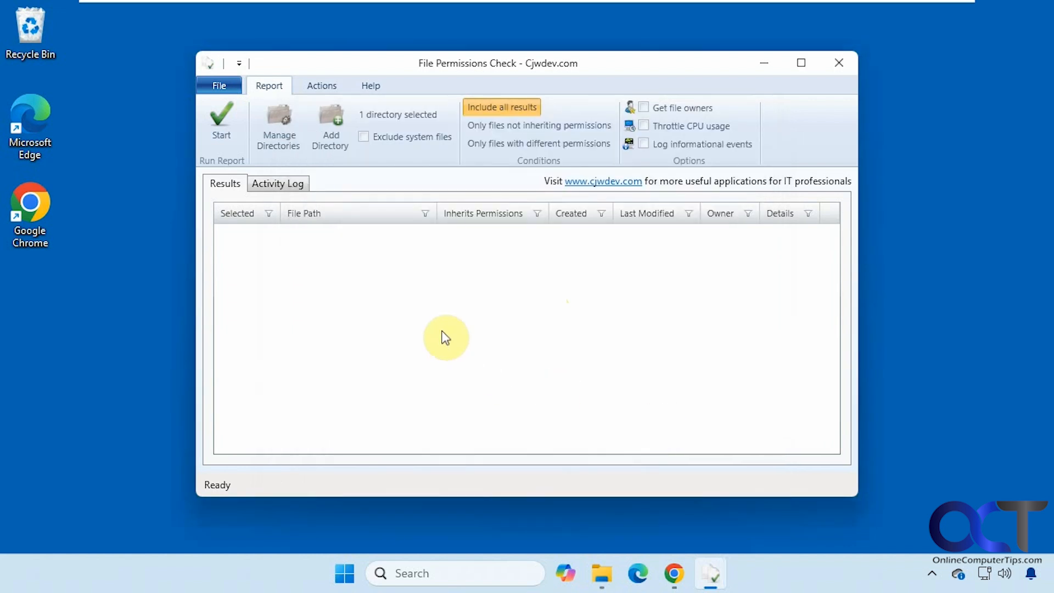
pyautogui.click(320, 86)
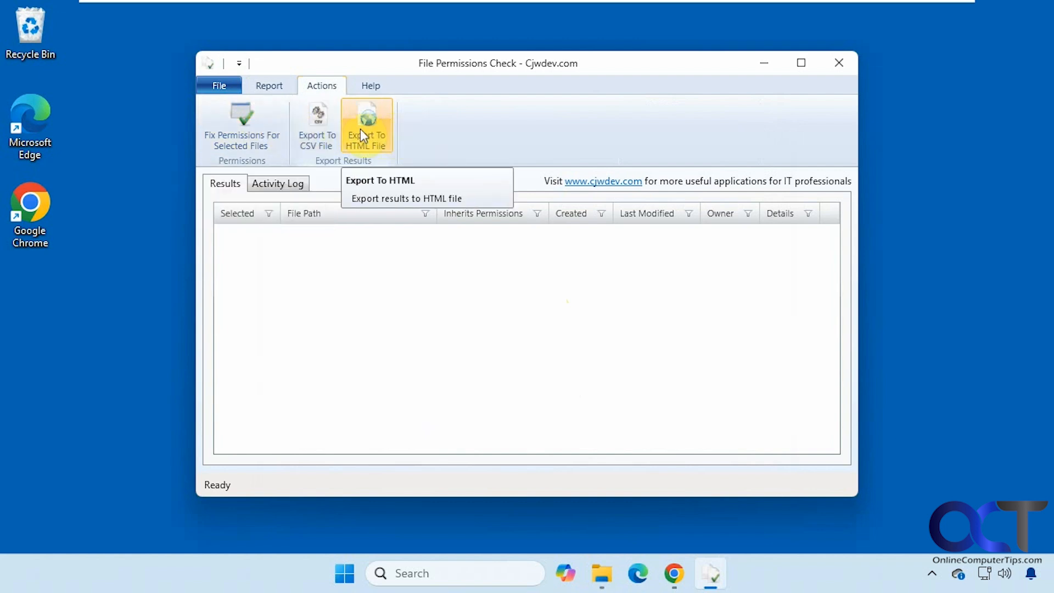
pyautogui.click(267, 88)
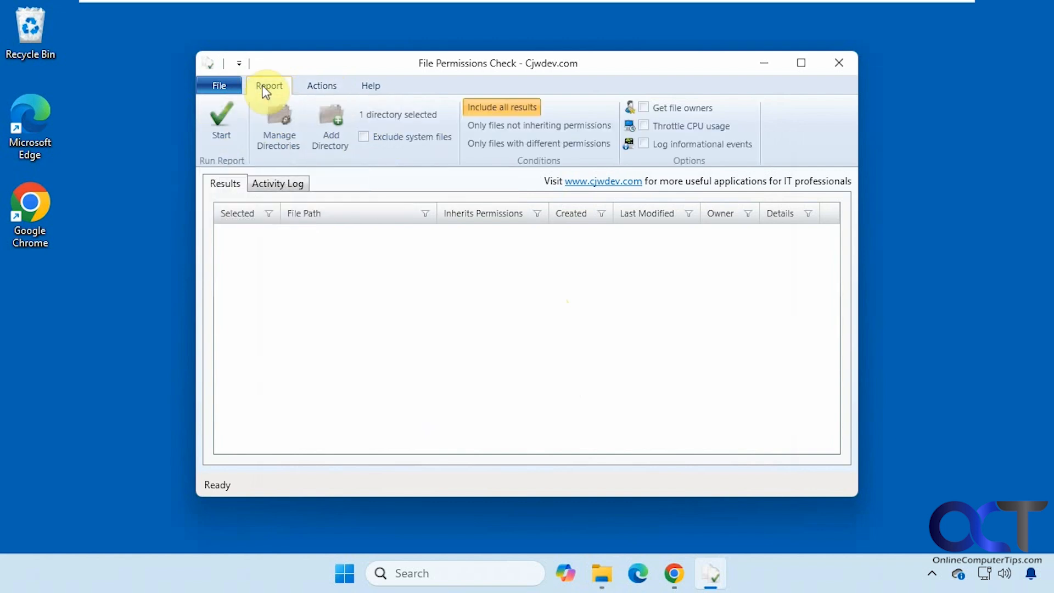
pyautogui.click(219, 86)
pyautogui.click(317, 65)
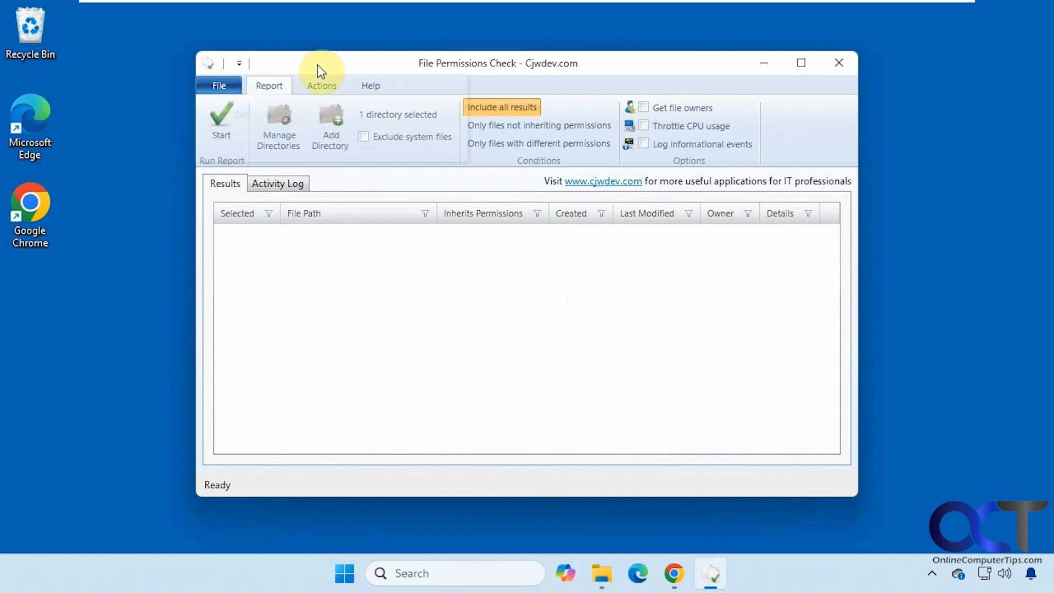
# - Run the permissions report on E:\Data with all results included
pyautogui.click(231, 115)
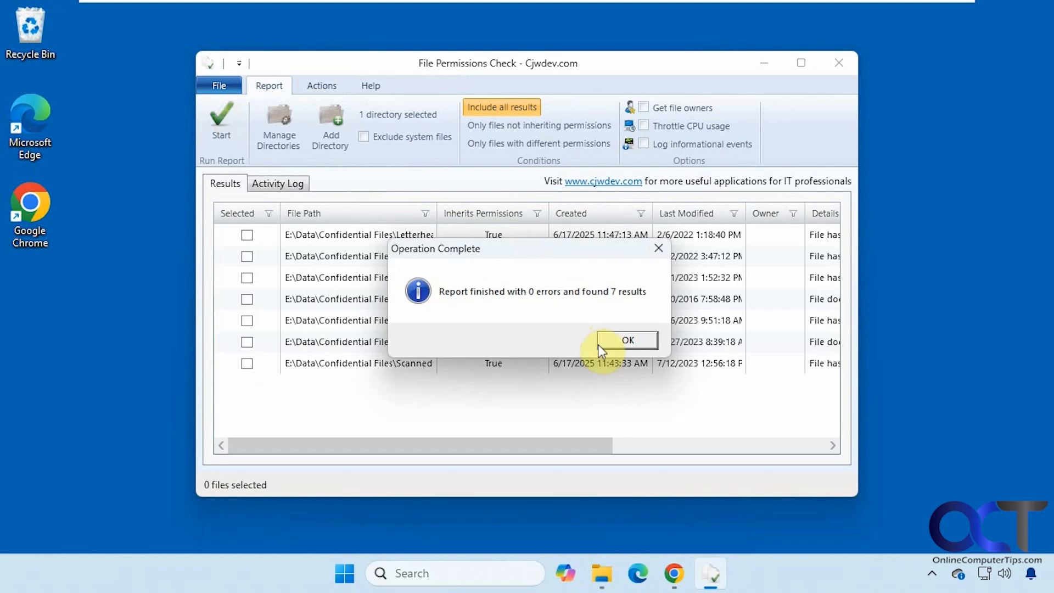
pyautogui.click(626, 340)
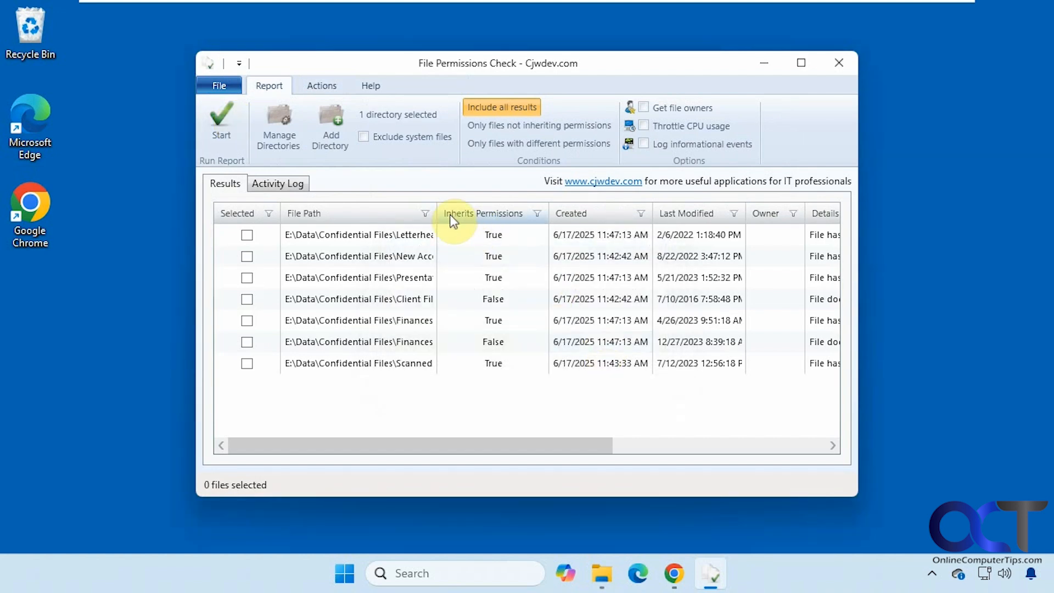
# - Maximize the report window, widening the File Path column and narrowing the Inherits Permissions column
pyautogui.click(801, 64)
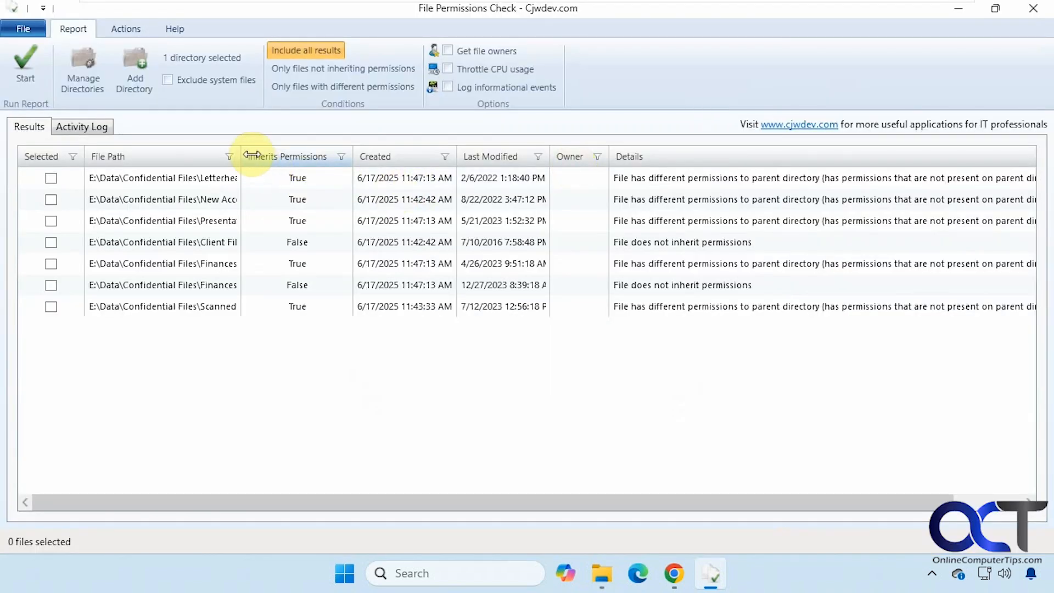
pyautogui.moveTo(239, 150); pyautogui.dragTo(376, 156)
pyautogui.moveTo(487, 157); pyautogui.dragTo(456, 153)
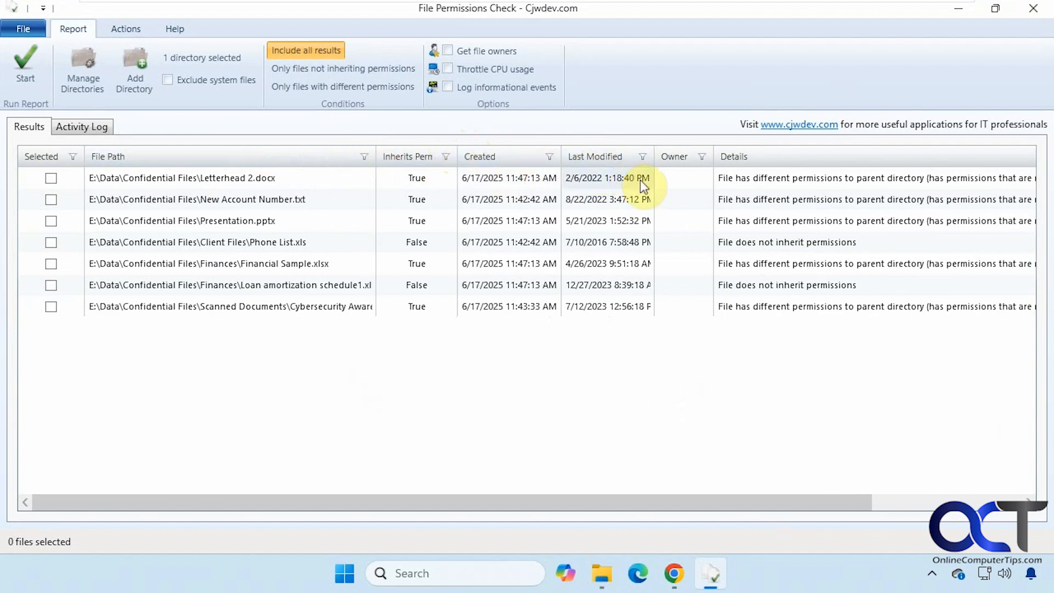
# - Rerun the report with file owners included, and widen the Owner column to read the owners and details
pyautogui.click(448, 51)
pyautogui.click(25, 62)
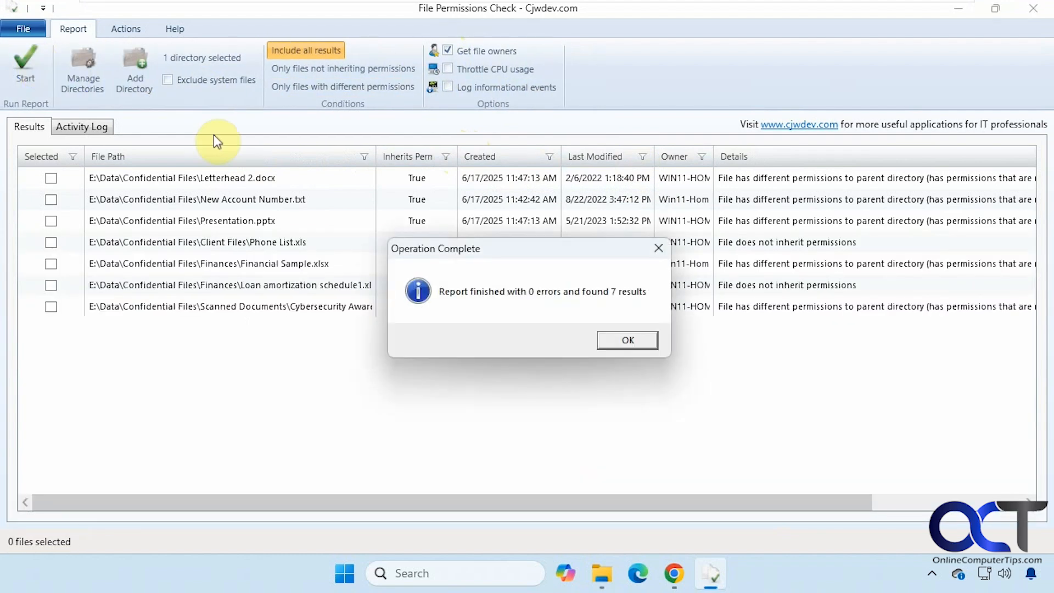
pyautogui.click(624, 338)
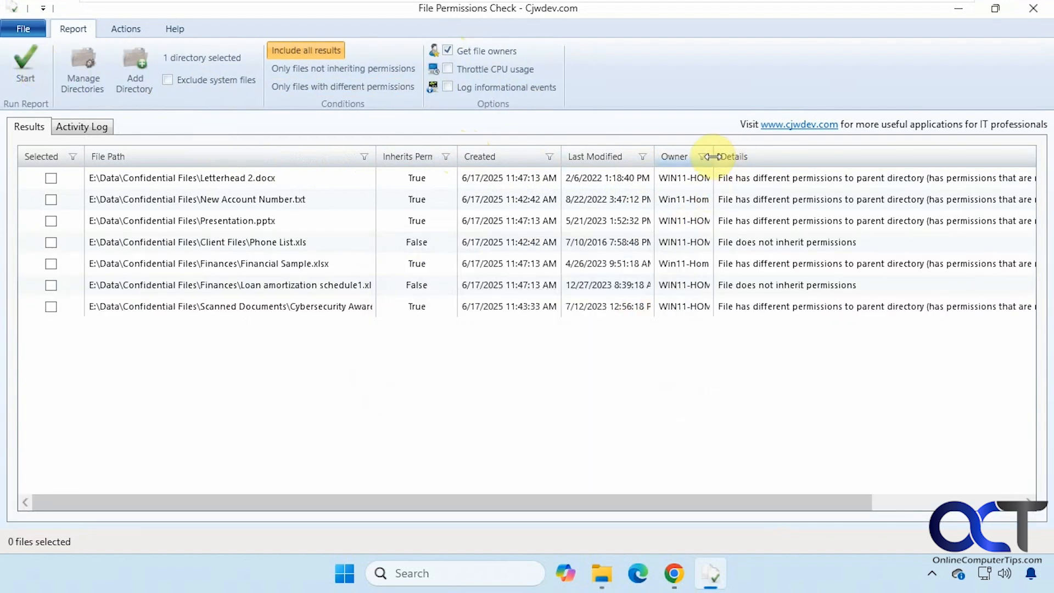
pyautogui.moveTo(712, 156); pyautogui.dragTo(777, 156)
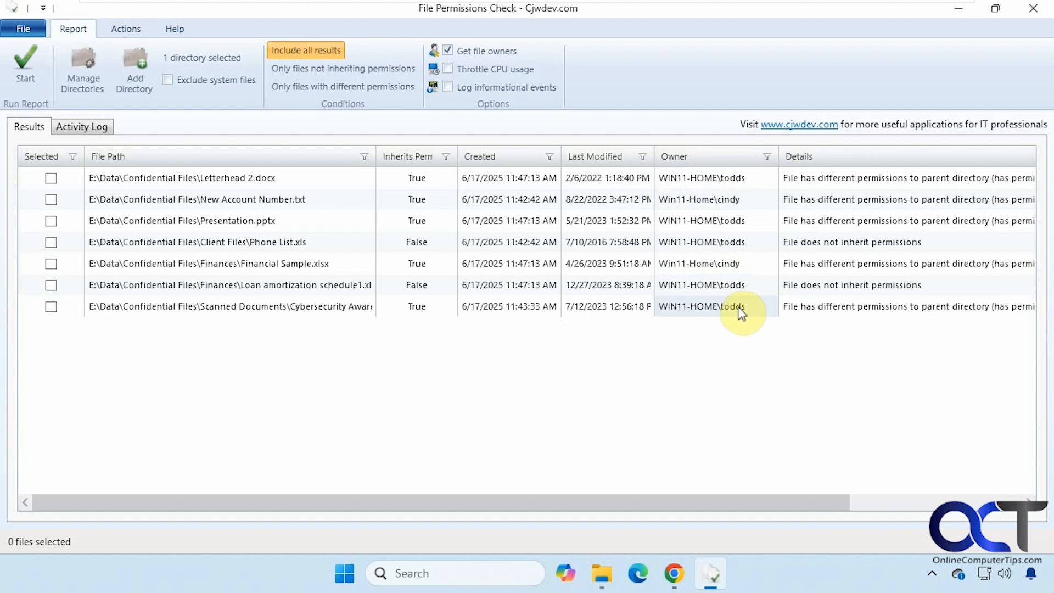
pyautogui.moveTo(742, 501); pyautogui.dragTo(928, 509)
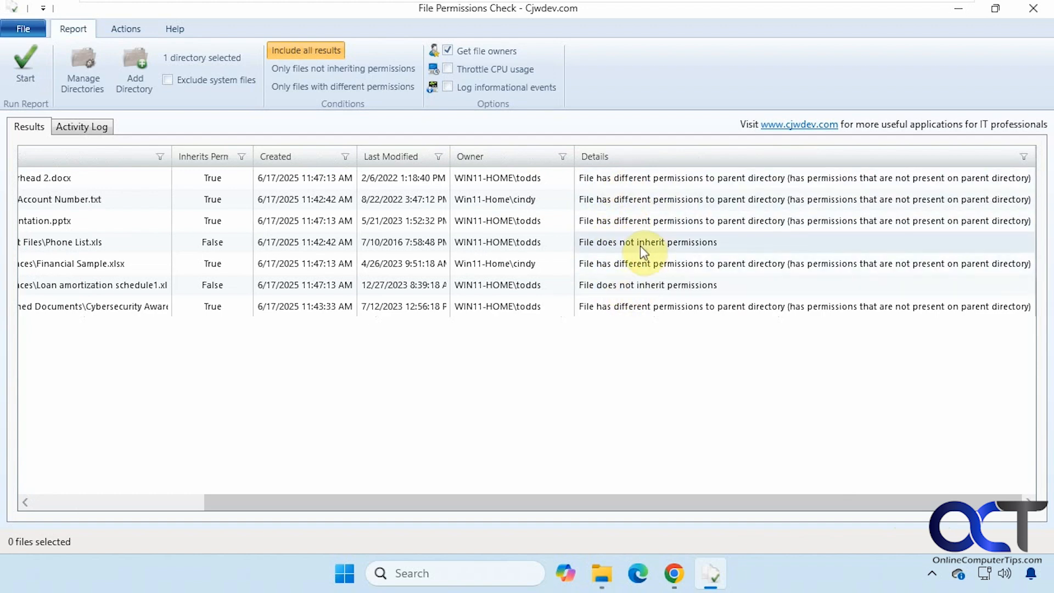
pyautogui.moveTo(496, 502); pyautogui.dragTo(330, 504)
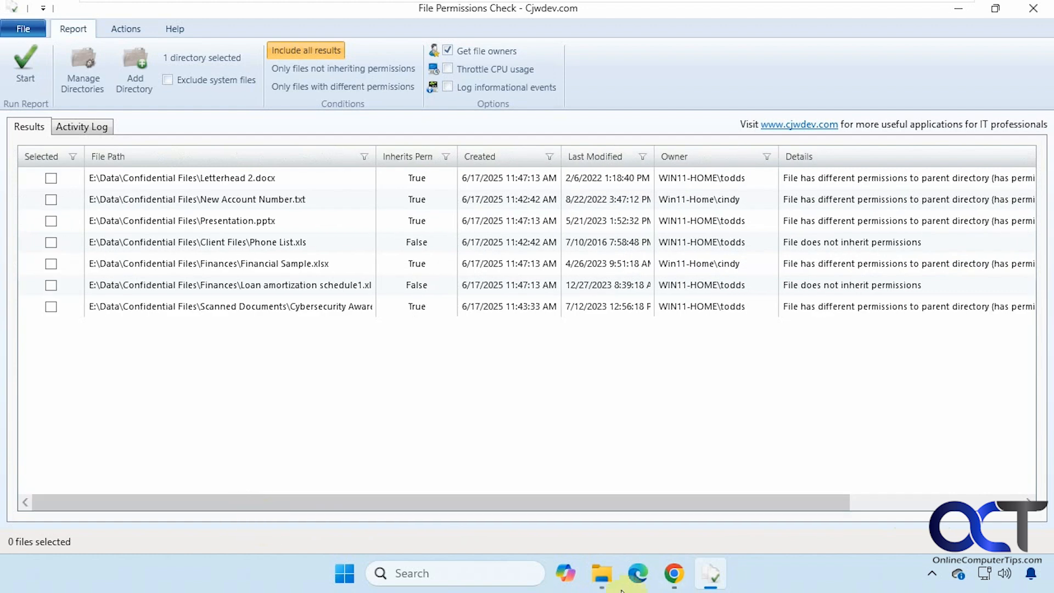
# - In File Explorer, disable inheritance on Application.pdf in the PDF Files folder, converting its inherited permissions into explicit ones
pyautogui.click(601, 572)
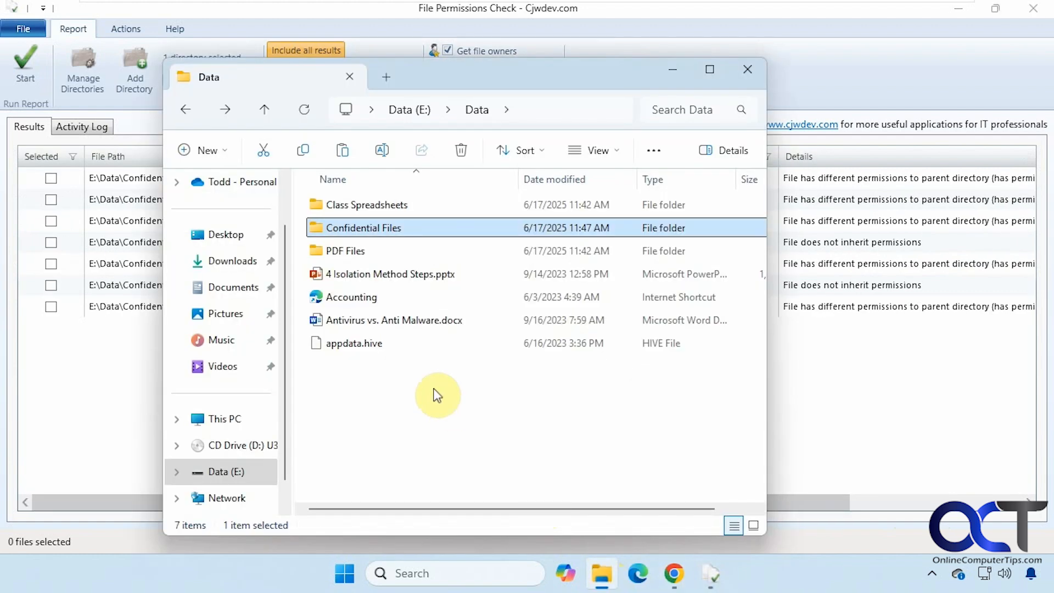
pyautogui.doubleClick(347, 250)
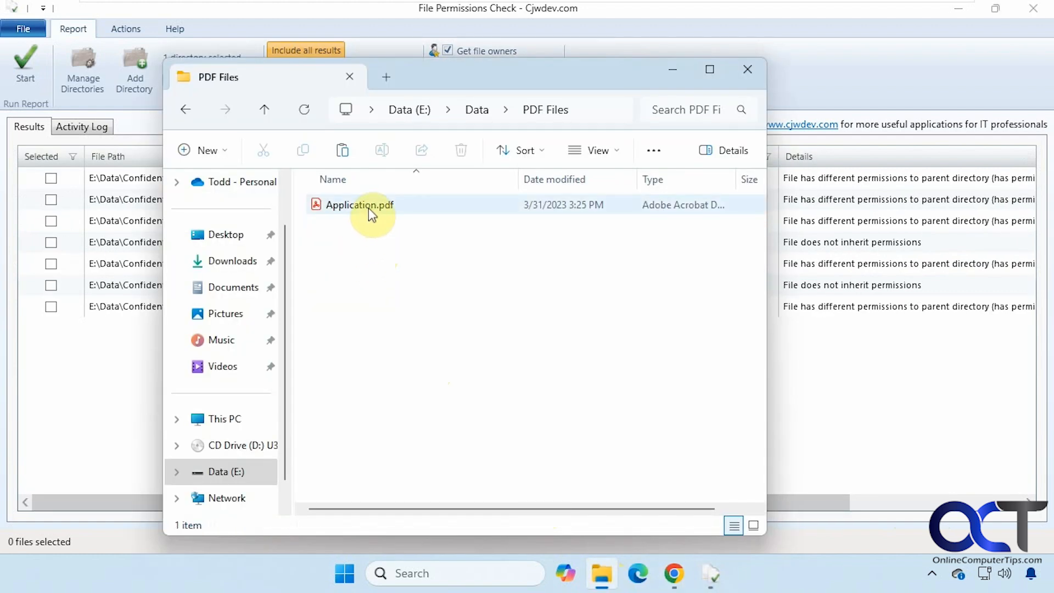
pyautogui.rightClick(368, 207)
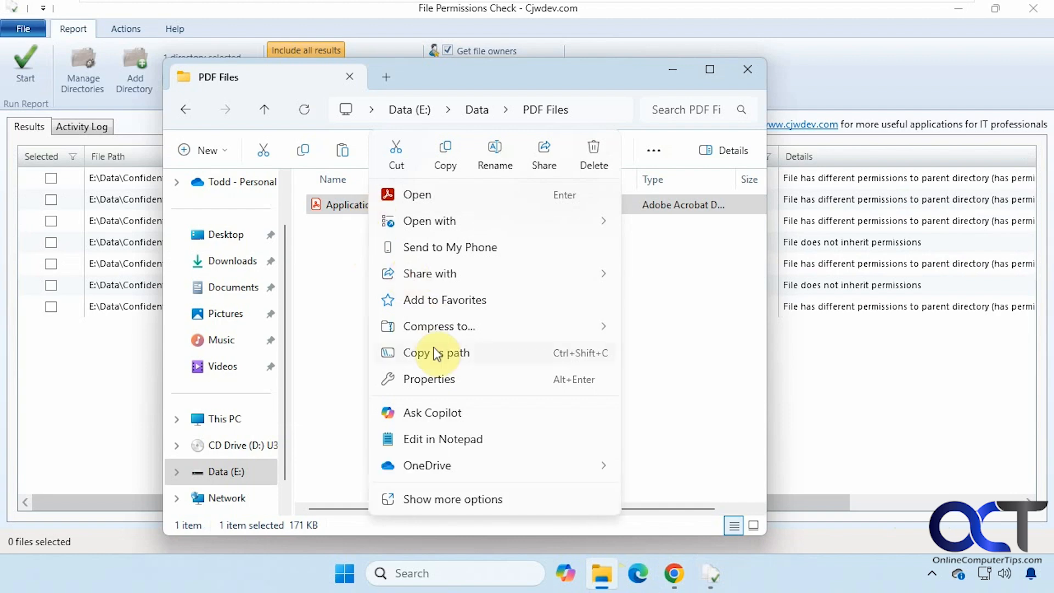
pyautogui.click(436, 378)
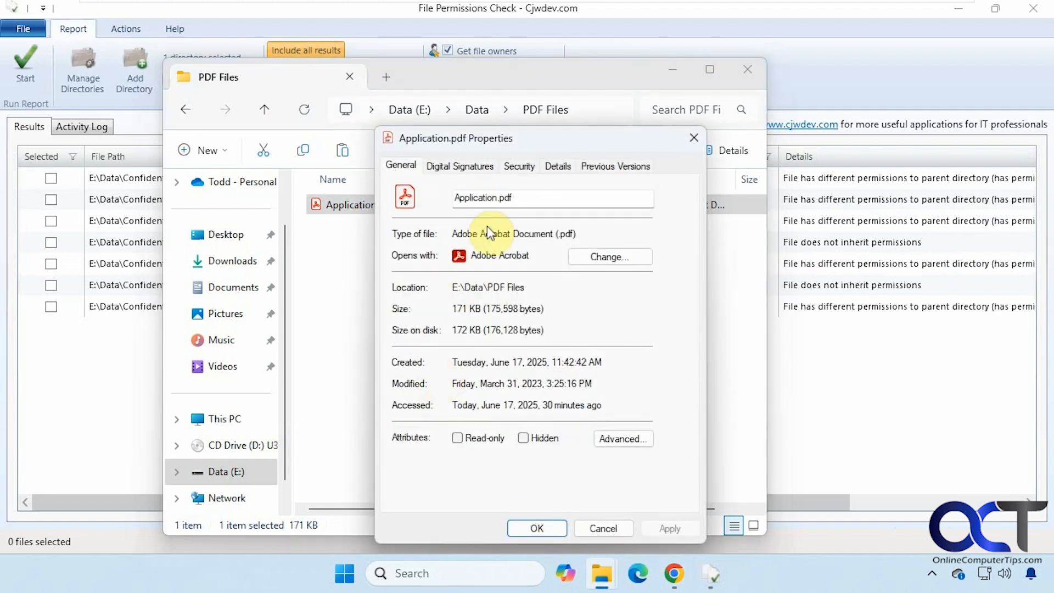
pyautogui.click(516, 166)
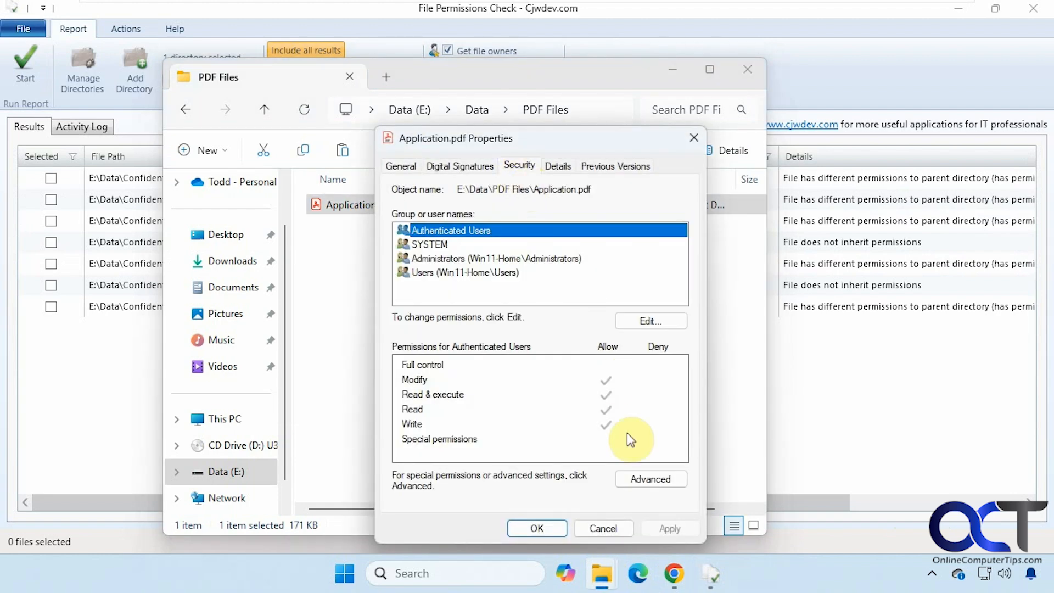
pyautogui.click(648, 477)
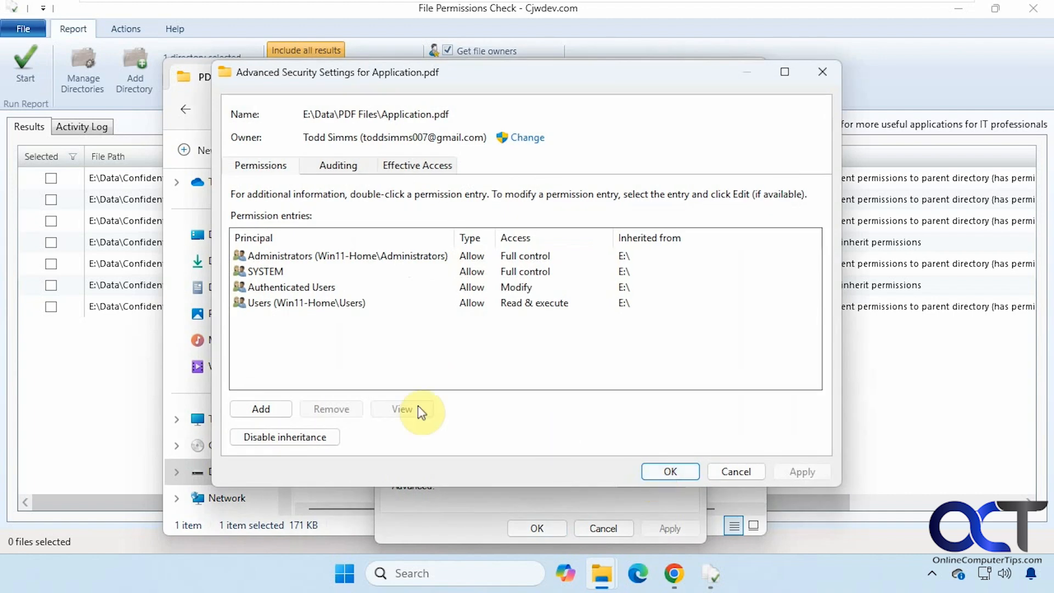
pyautogui.click(300, 435)
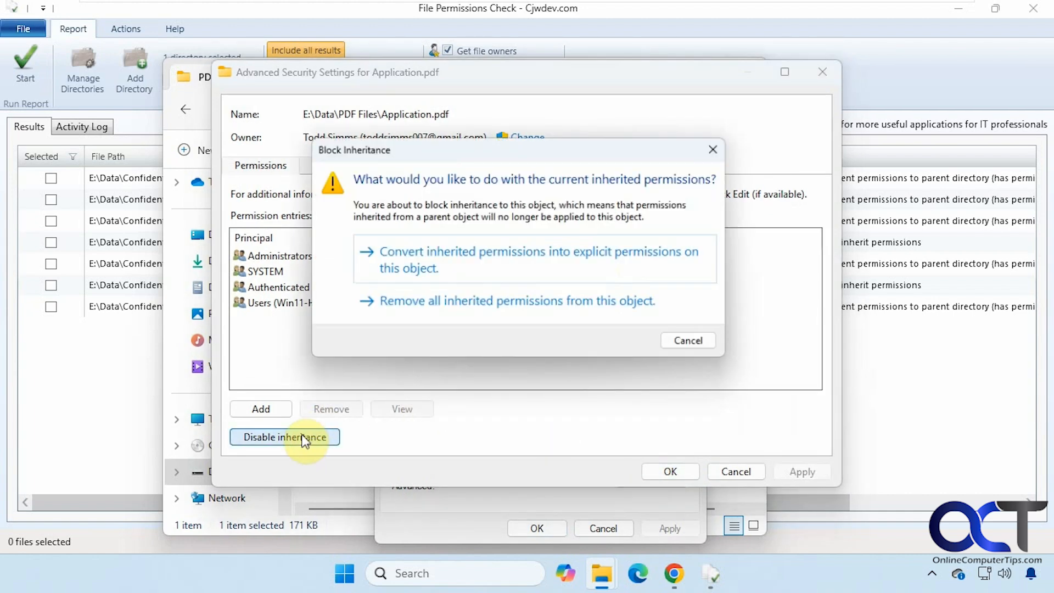
pyautogui.click(462, 261)
pyautogui.click(664, 469)
pyautogui.click(529, 525)
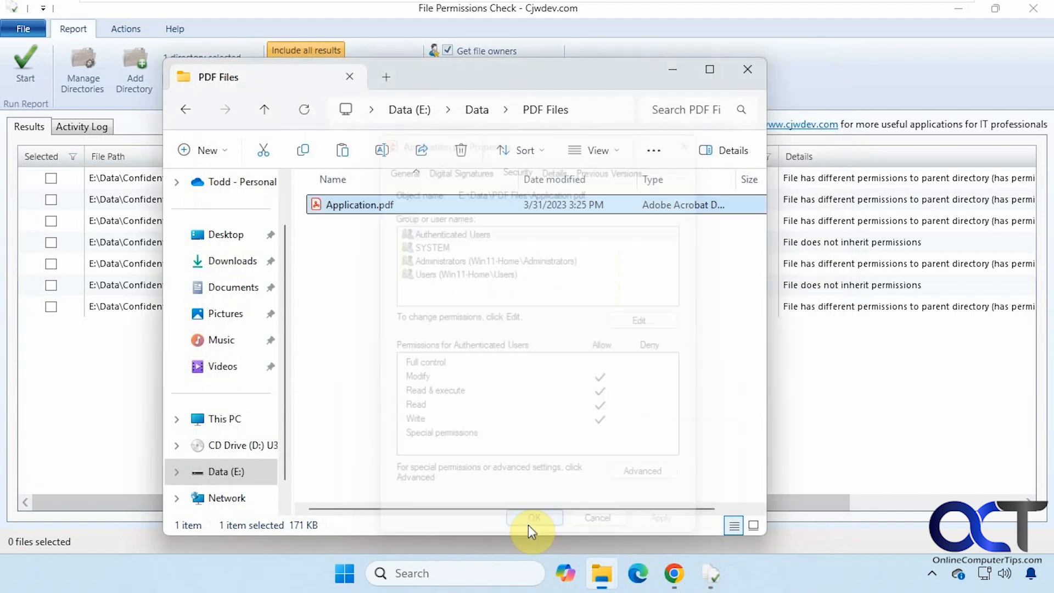
# - Return to File Permissions Check, rerun the report and select the entry for E:\Data\PDF Files\Application.pdf
pyautogui.click(137, 325)
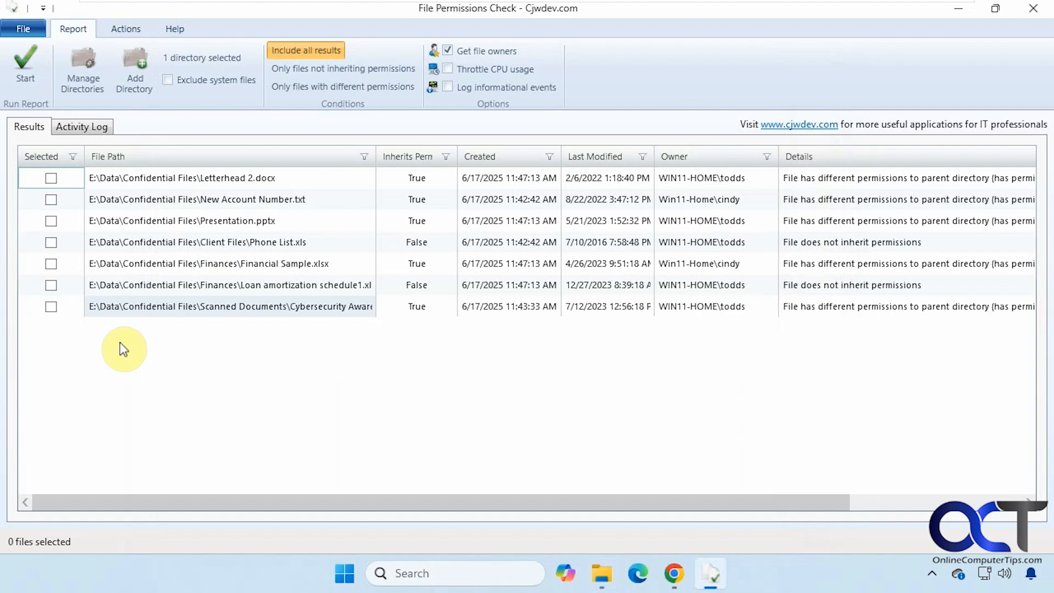
pyautogui.click(27, 62)
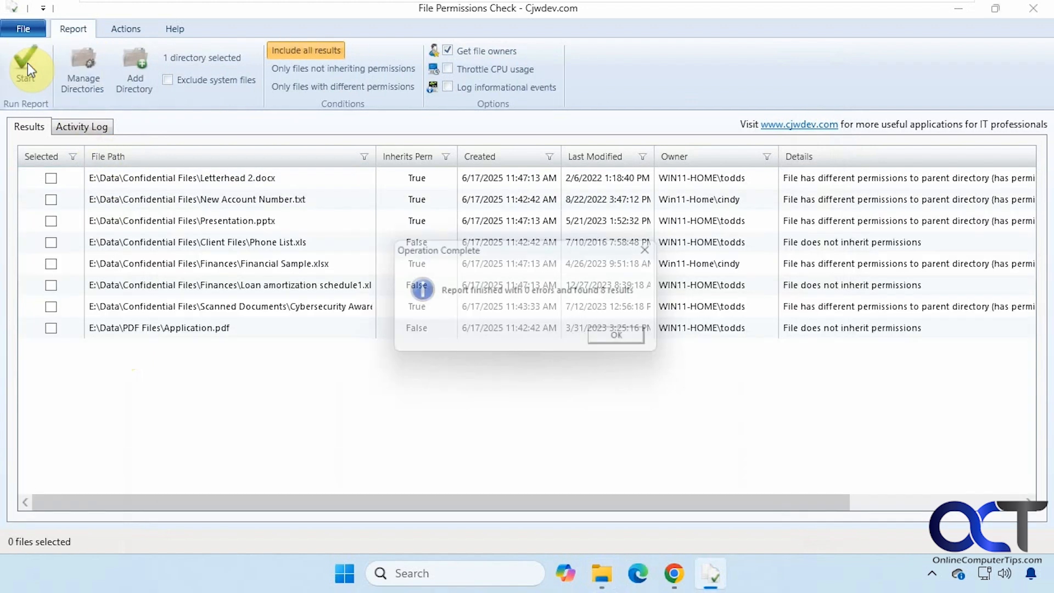
pyautogui.click(627, 340)
pyautogui.click(215, 329)
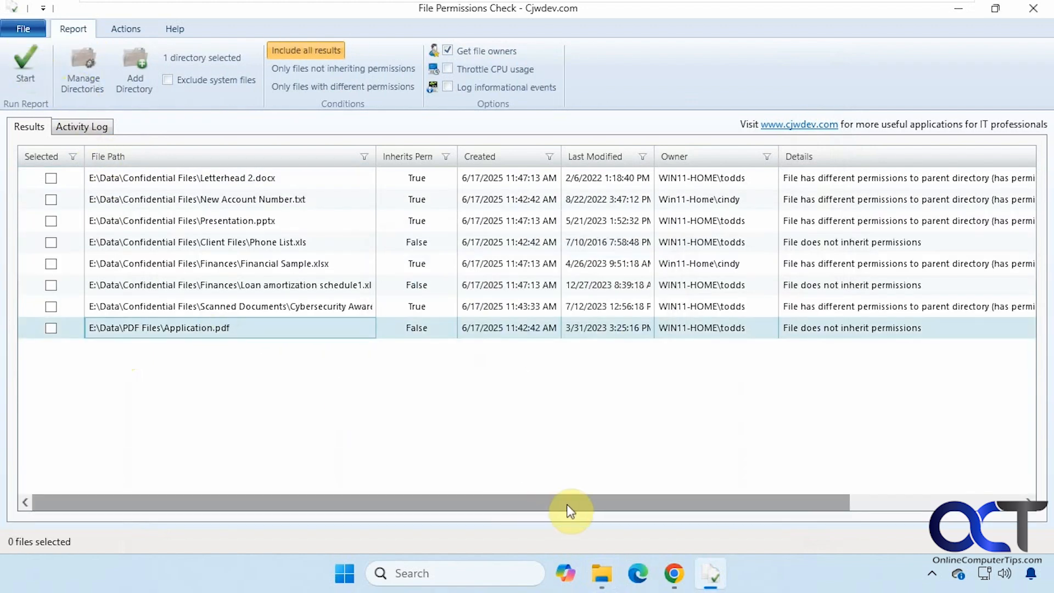
# - In File Explorer, go up to E:\Data and open the permissions of Antivirus vs. Anti Malware.docx for editing
pyautogui.moveTo(567, 505); pyautogui.dragTo(527, 511)
pyautogui.click(602, 572)
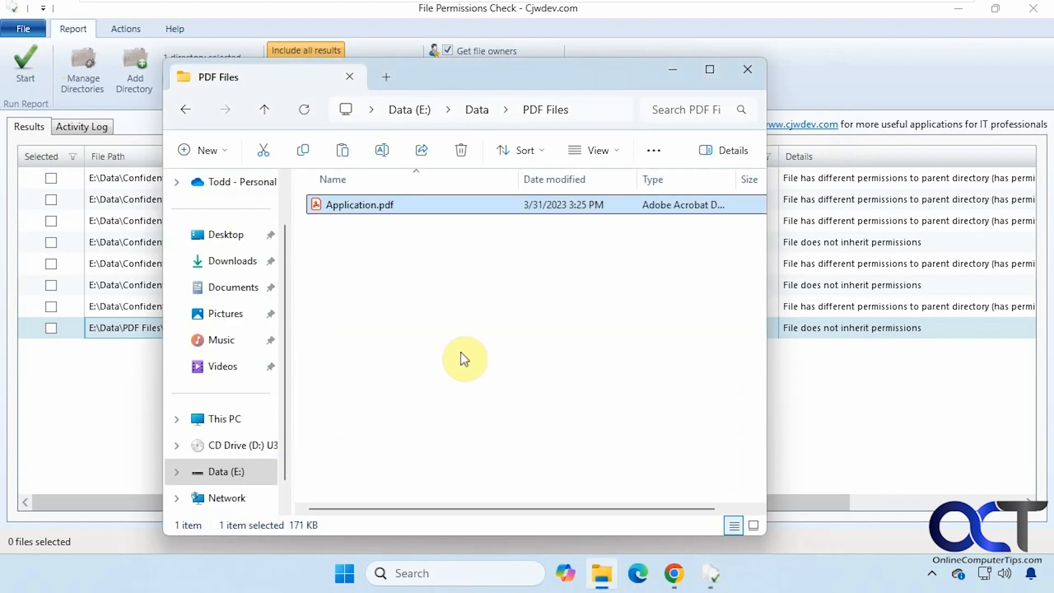
pyautogui.click(189, 115)
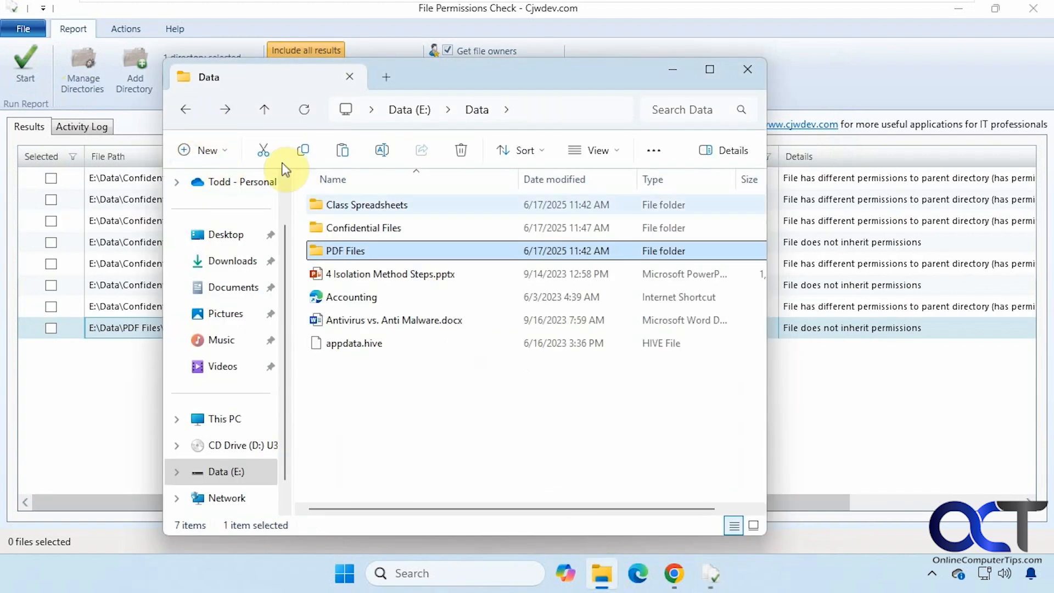
pyautogui.click(363, 253)
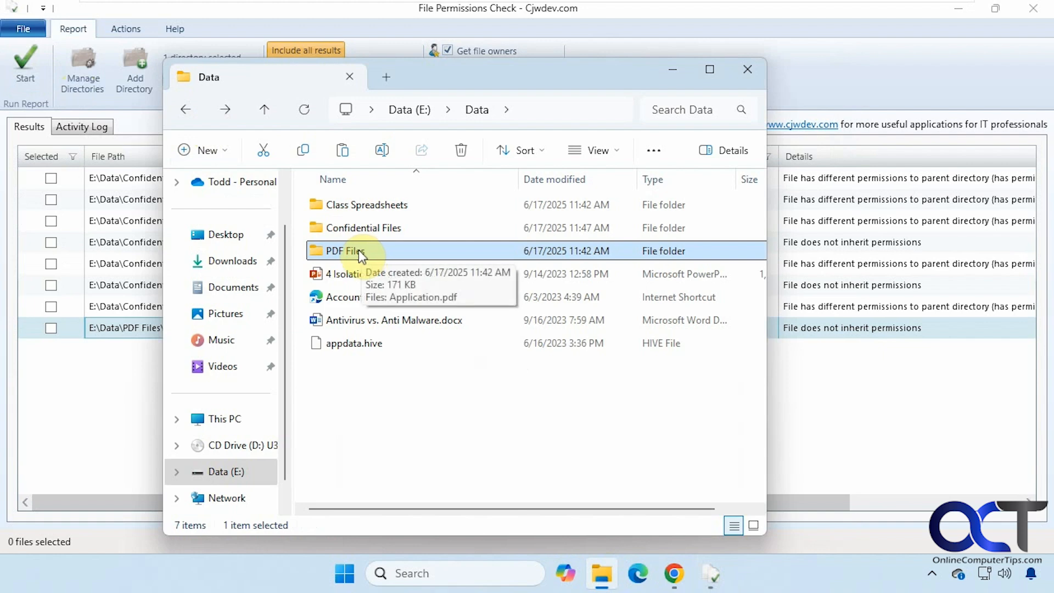
pyautogui.rightClick(360, 320)
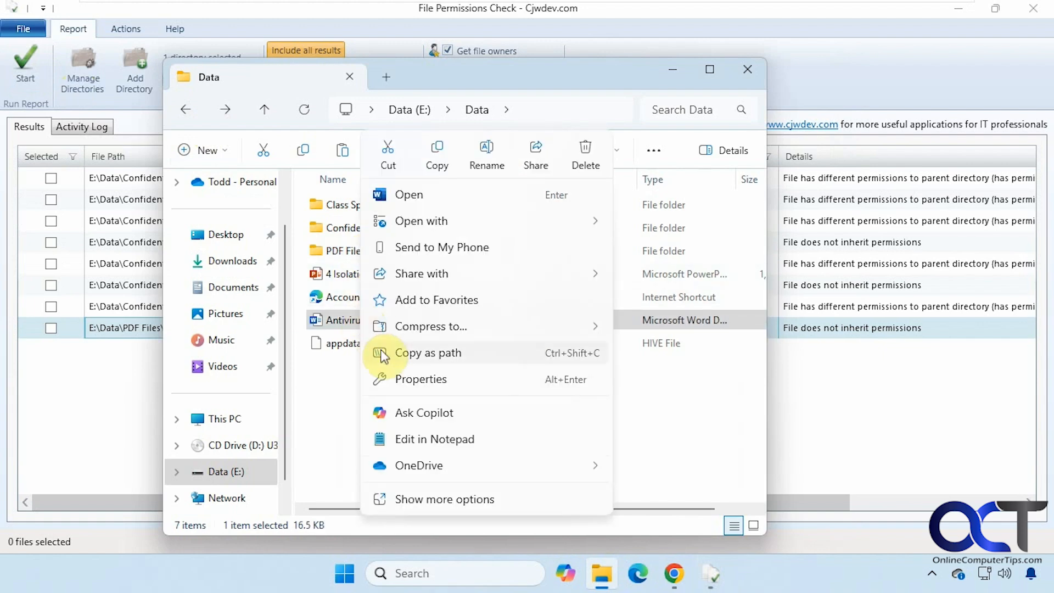
pyautogui.click(401, 378)
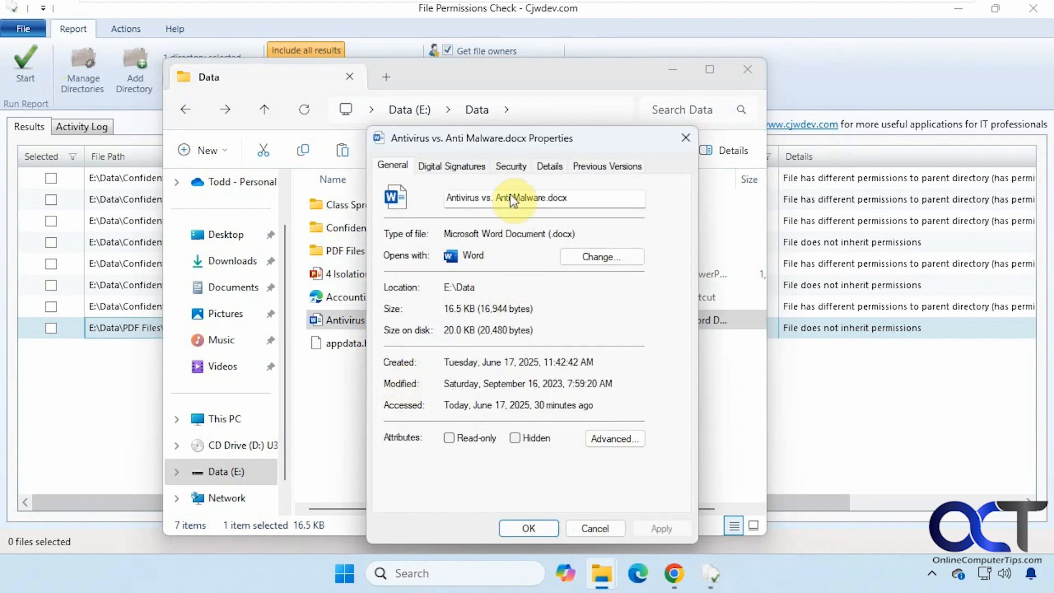
pyautogui.click(510, 167)
pyautogui.click(625, 324)
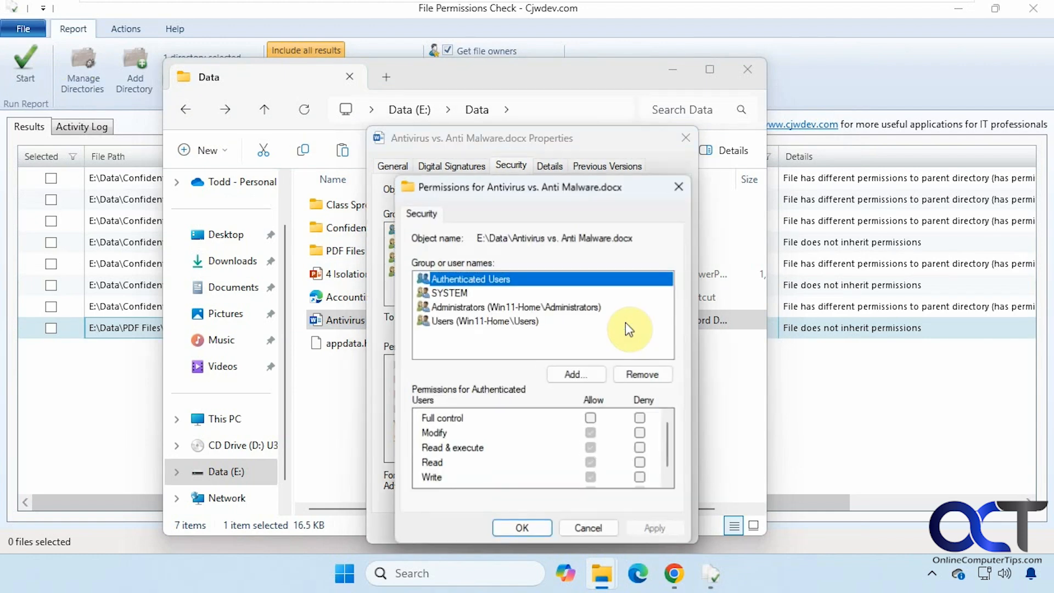
# - Add another user's account to the file's permissions, allow it Full control and apply the change
pyautogui.click(568, 371)
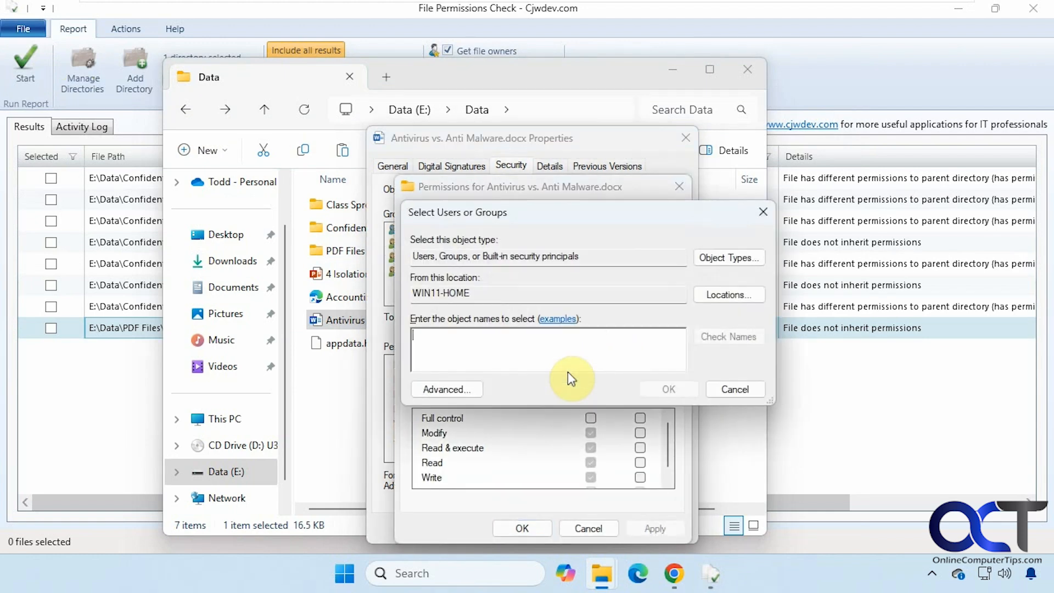
pyautogui.write('cindy')
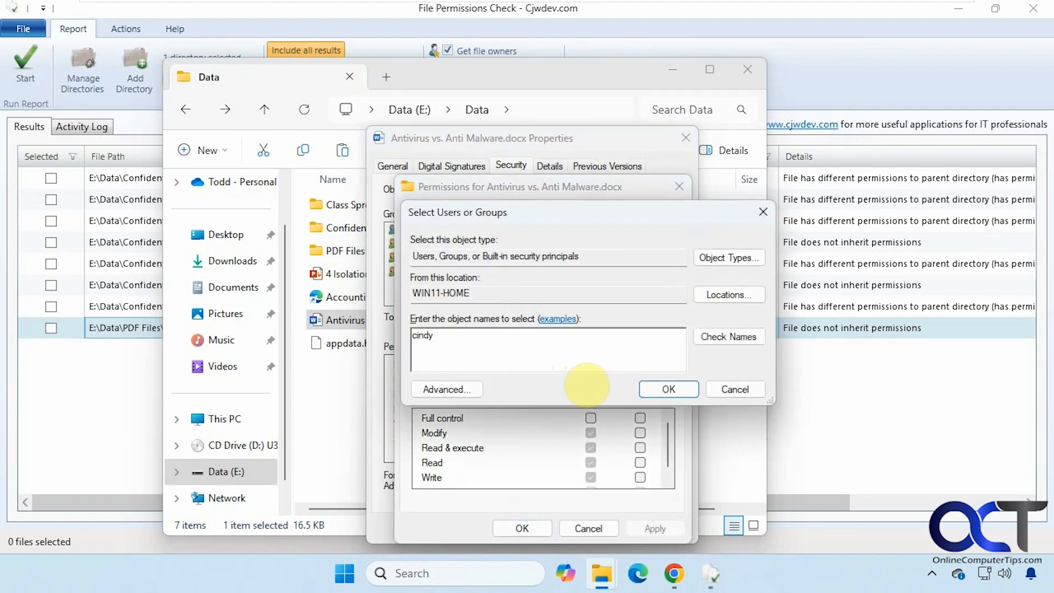
pyautogui.click(718, 336)
pyautogui.click(668, 389)
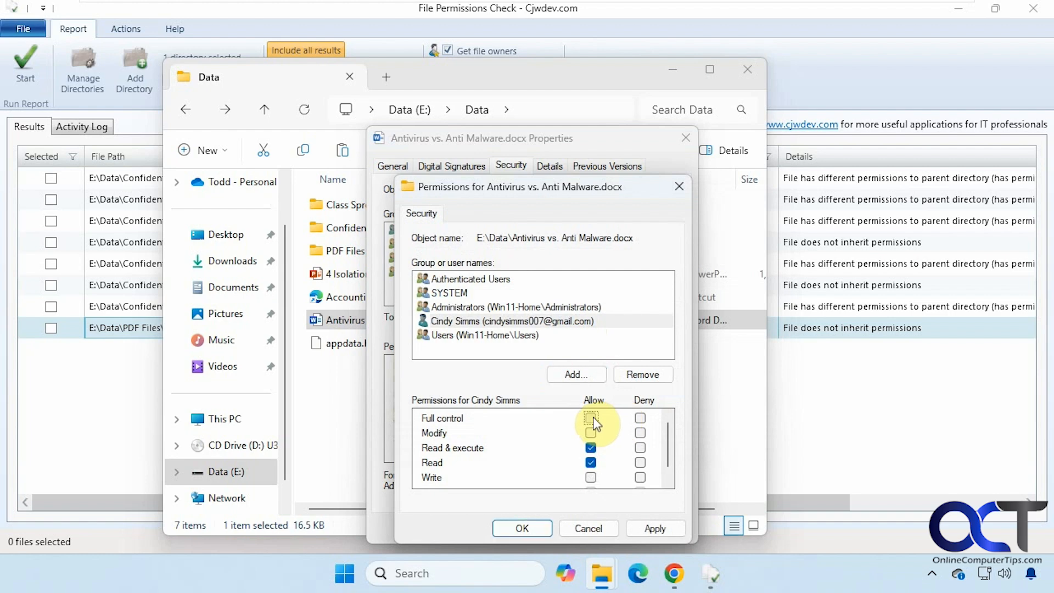
pyautogui.click(591, 418)
pyautogui.click(520, 528)
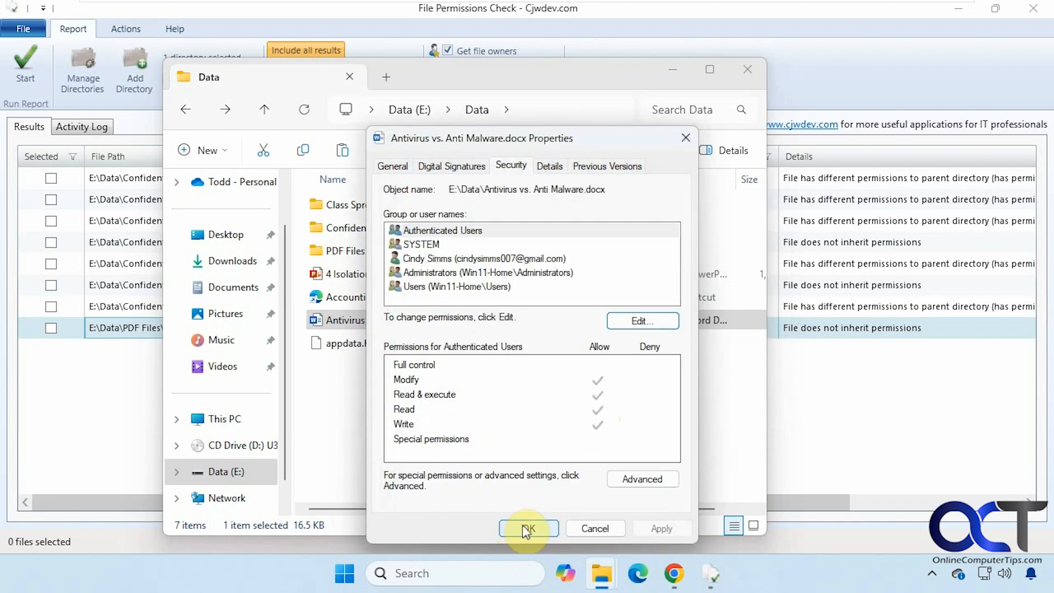
pyautogui.click(518, 528)
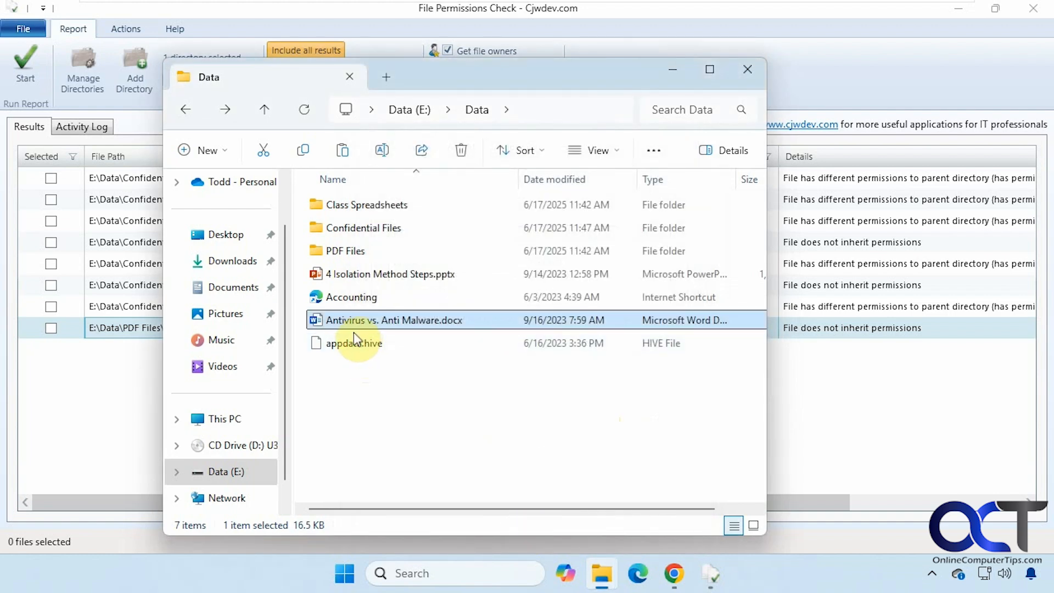
# - Return to File Permissions Check, rerun the report and select the entry for E:\Data\Antivirus vs. Anti Malware.docx to read its details
pyautogui.click(128, 357)
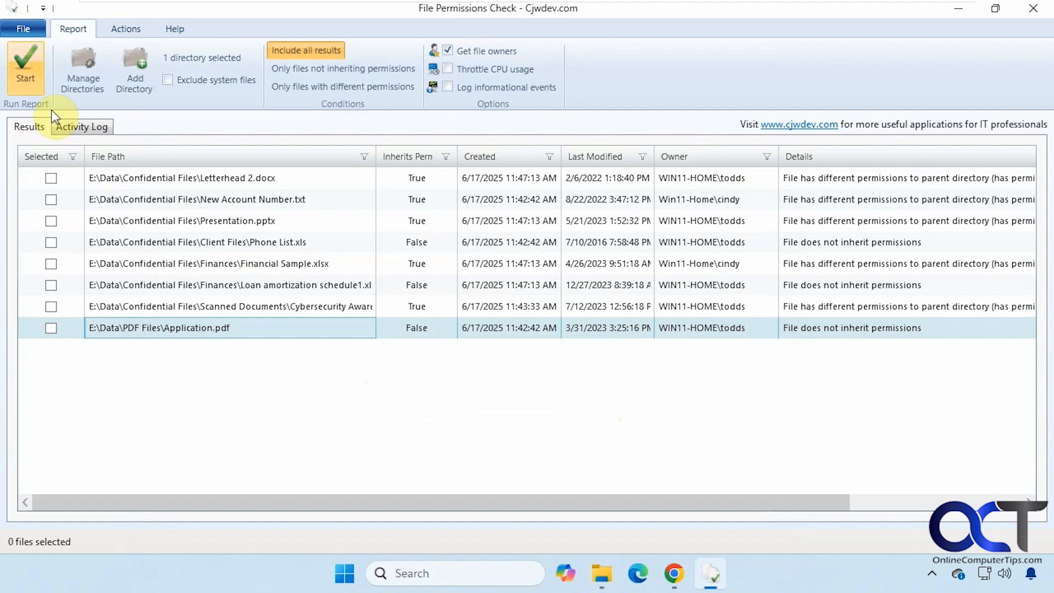
pyautogui.click(25, 76)
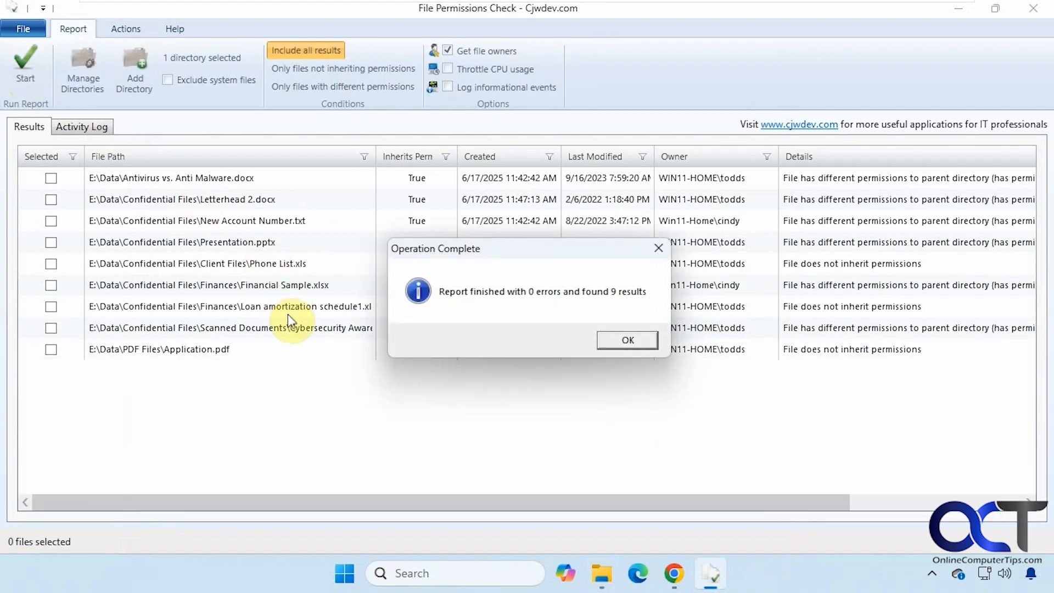
pyautogui.click(638, 342)
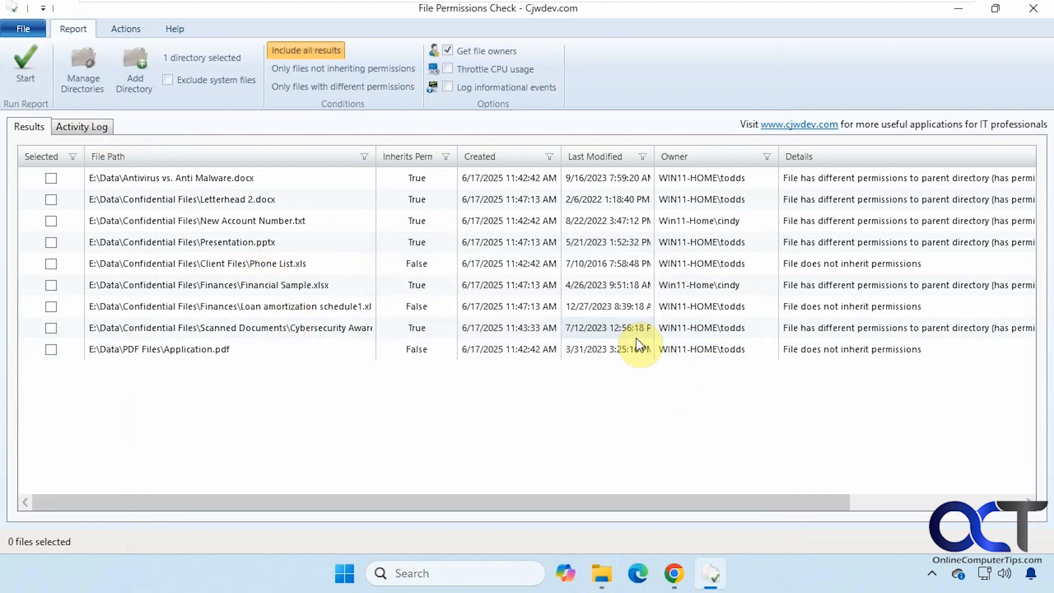
pyautogui.click(224, 178)
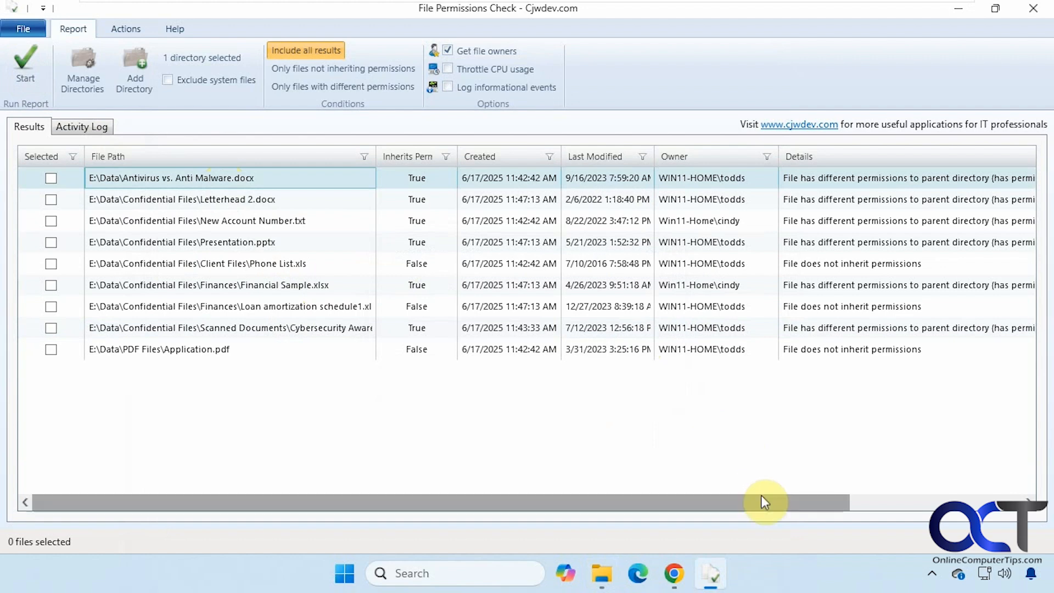
pyautogui.moveTo(762, 502); pyautogui.dragTo(540, 498)
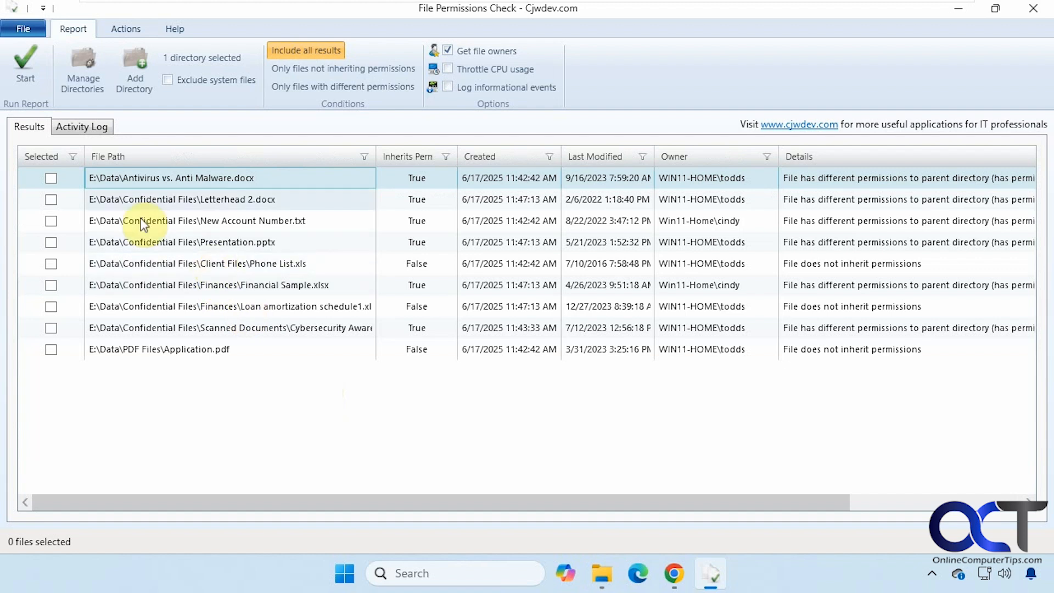
# - Mark Antivirus vs. Anti Malware.docx as selected and fix its permissions by setting it to inherit from the parent folder
pyautogui.rightClick(107, 176)
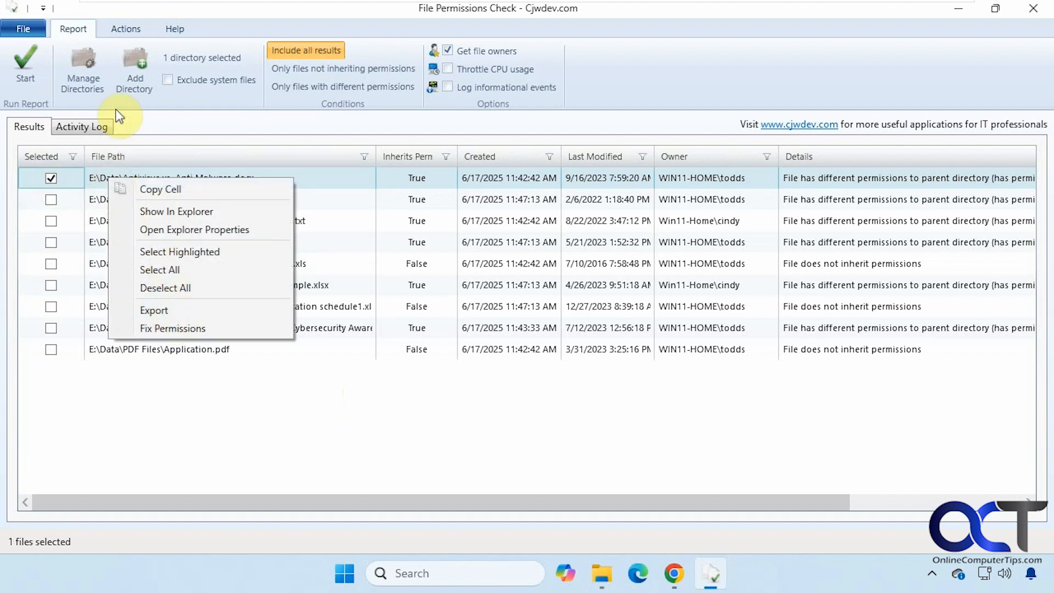
pyautogui.click(126, 29)
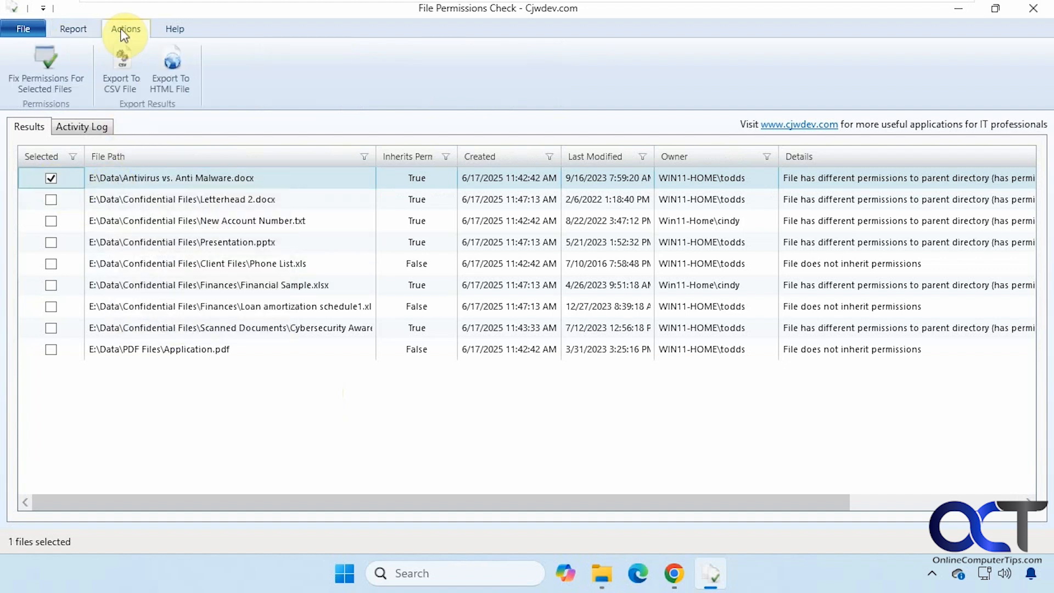
pyautogui.click(50, 64)
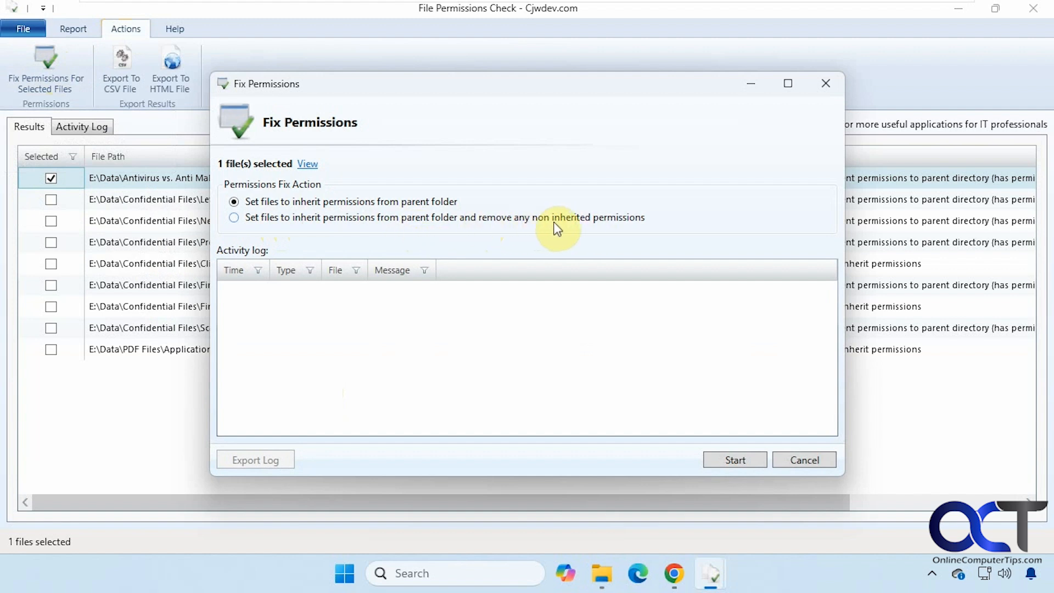
pyautogui.click(741, 461)
pyautogui.click(606, 341)
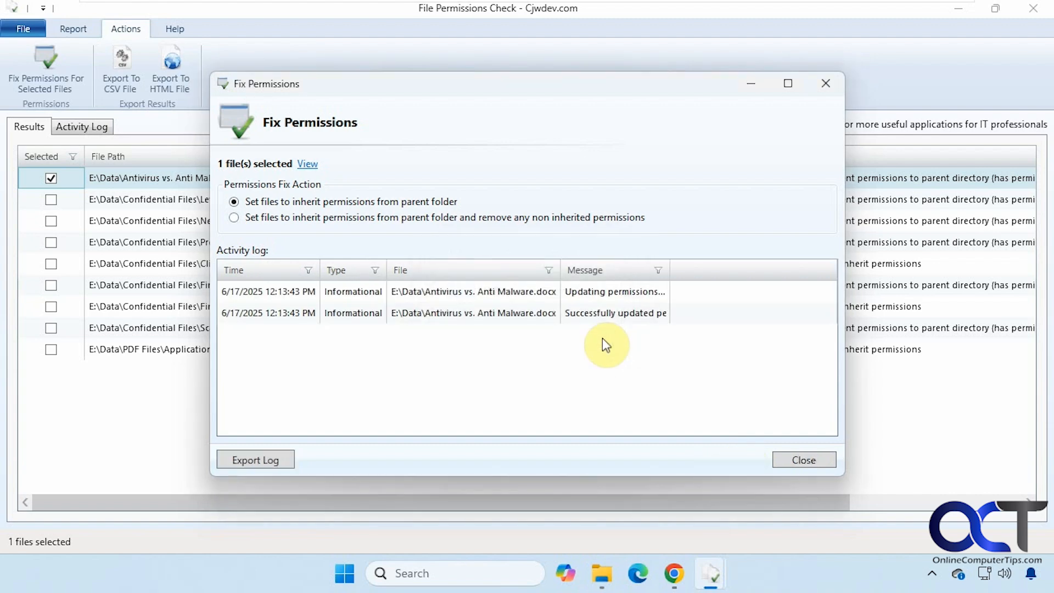
pyautogui.click(776, 457)
# - In File Explorer, check the security properties of Antivirus vs. Anti Malware.docx for the added user's permissions
pyautogui.click(603, 580)
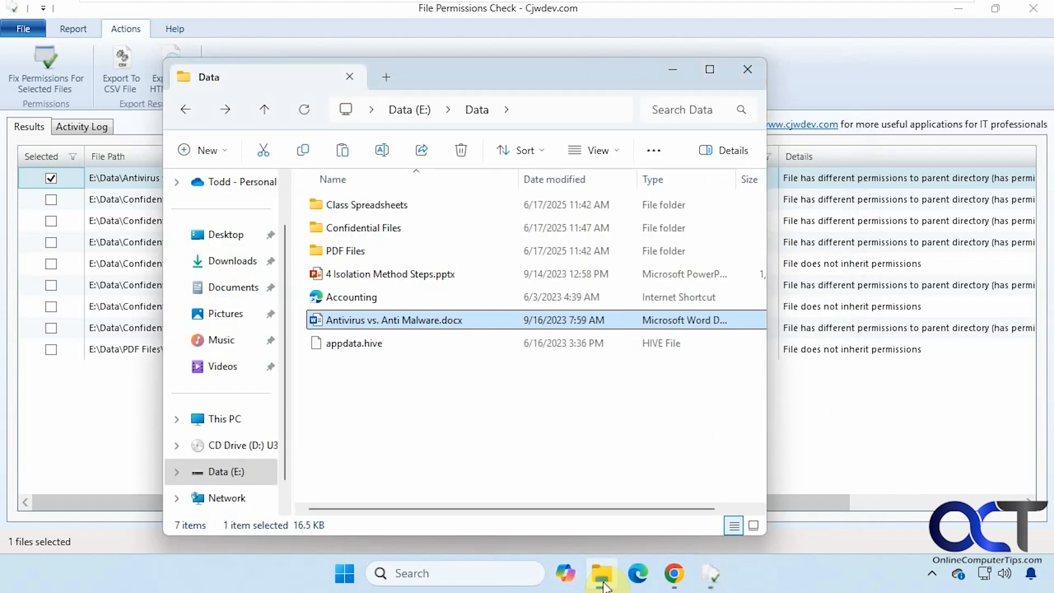
pyautogui.rightClick(436, 329)
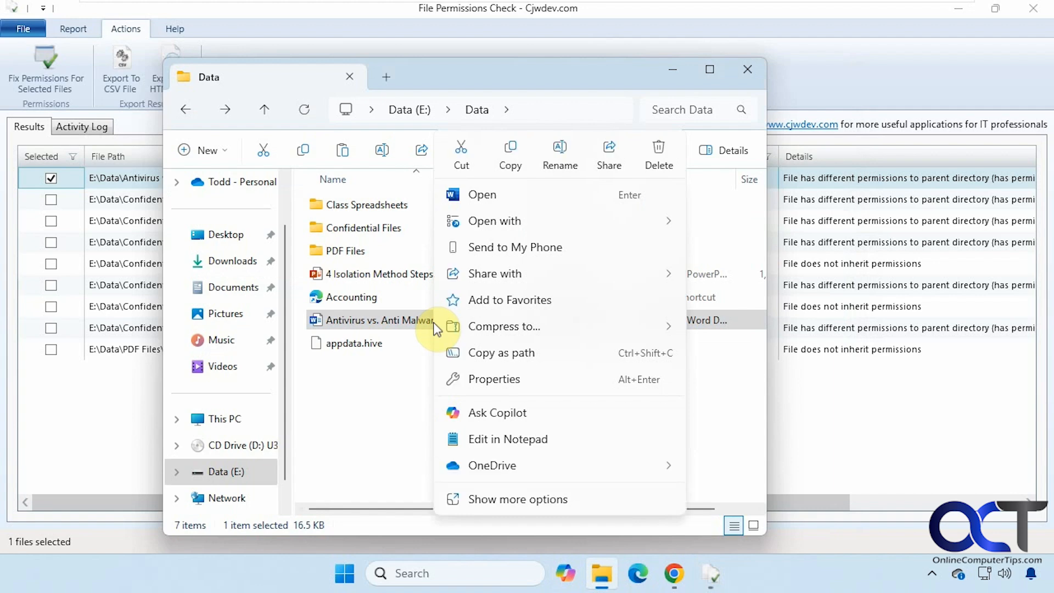
pyautogui.click(472, 376)
pyautogui.click(583, 165)
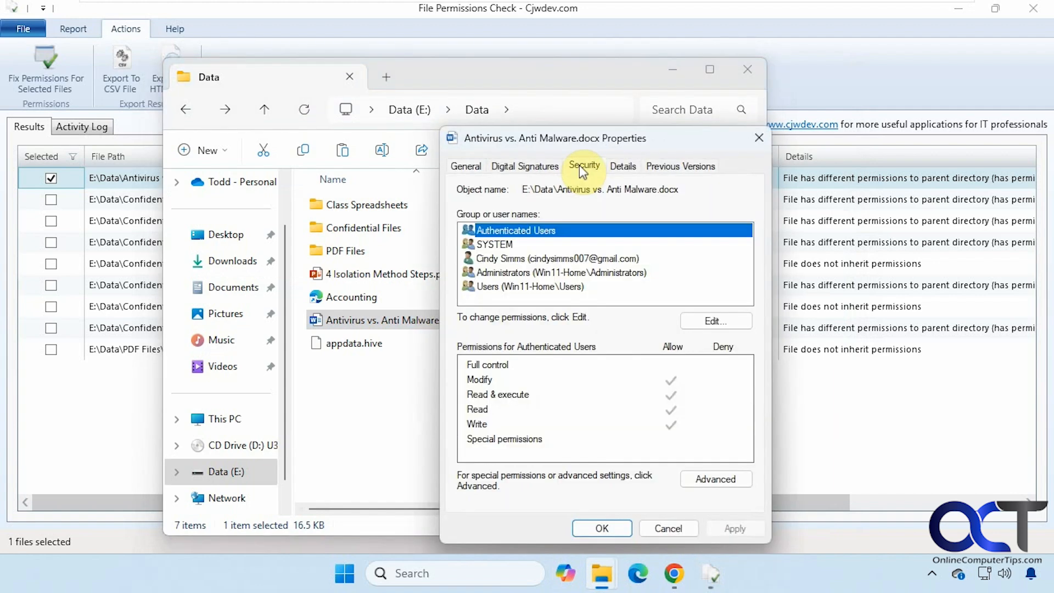
pyautogui.click(562, 258)
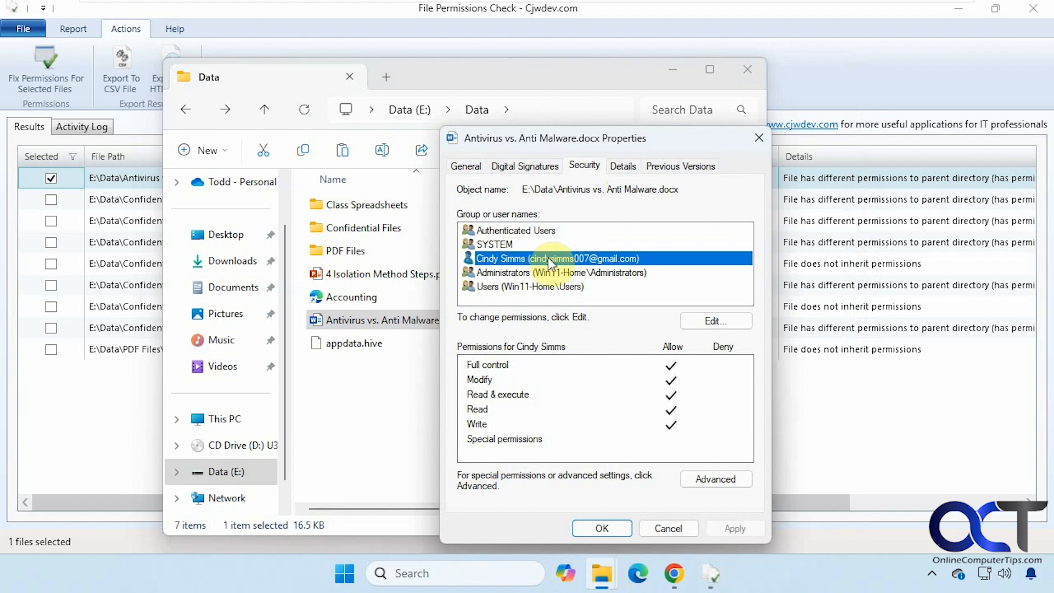
pyautogui.click(670, 529)
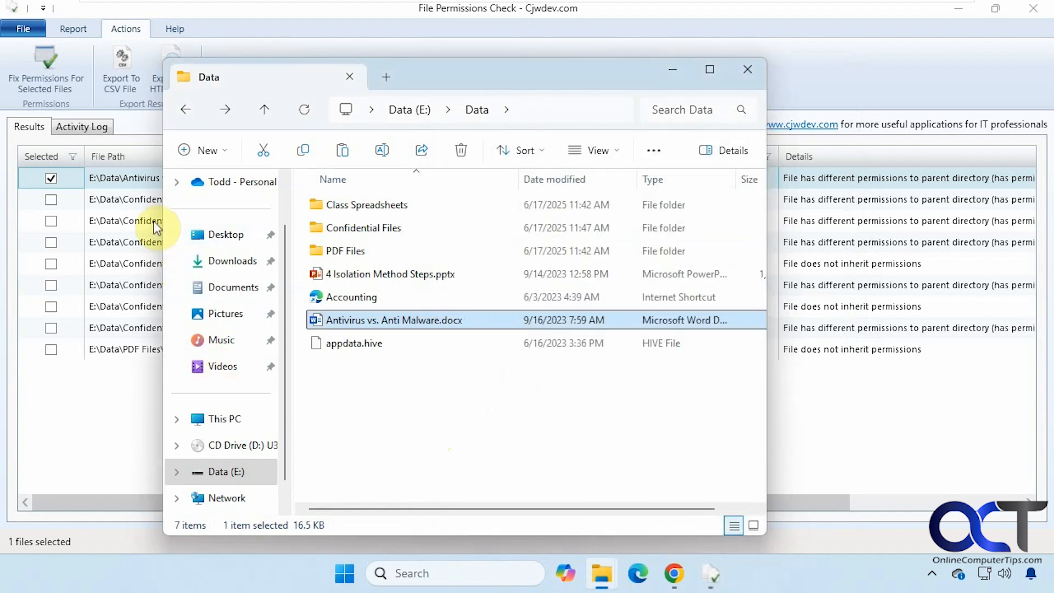
# - In File Permissions Check, fix the file again, inheriting from the parent folder and removing non inherited permissions, and widen the log's Message column
pyautogui.rightClick(141, 179)
pyautogui.click(219, 331)
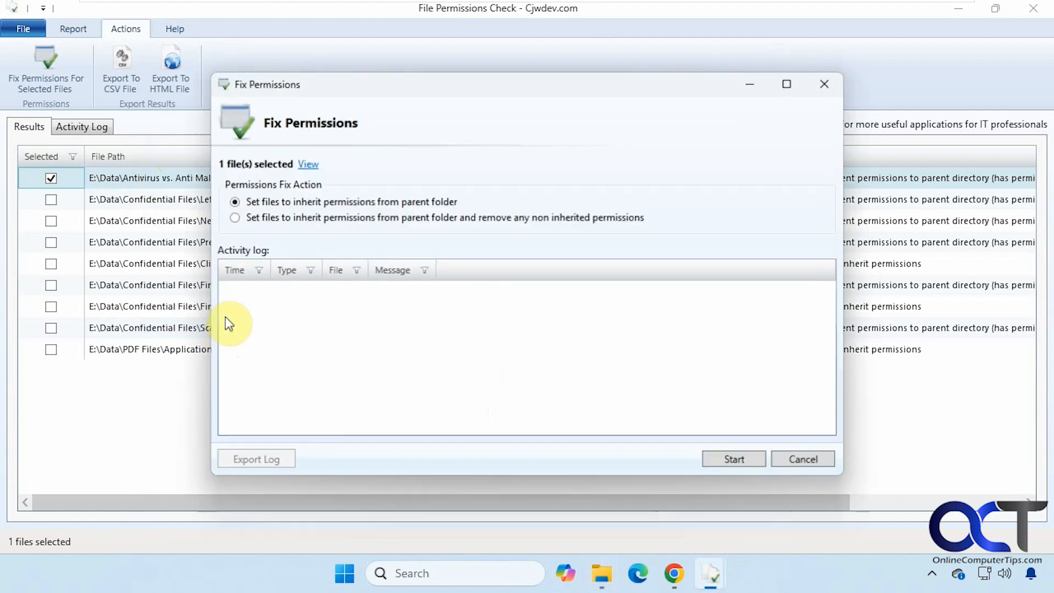
pyautogui.click(267, 219)
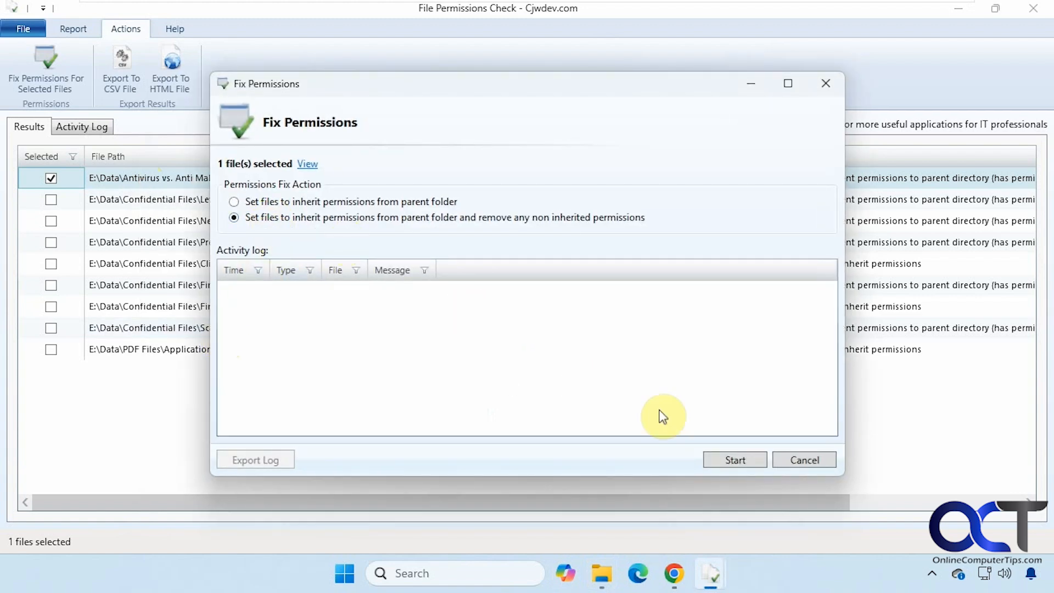
pyautogui.click(732, 455)
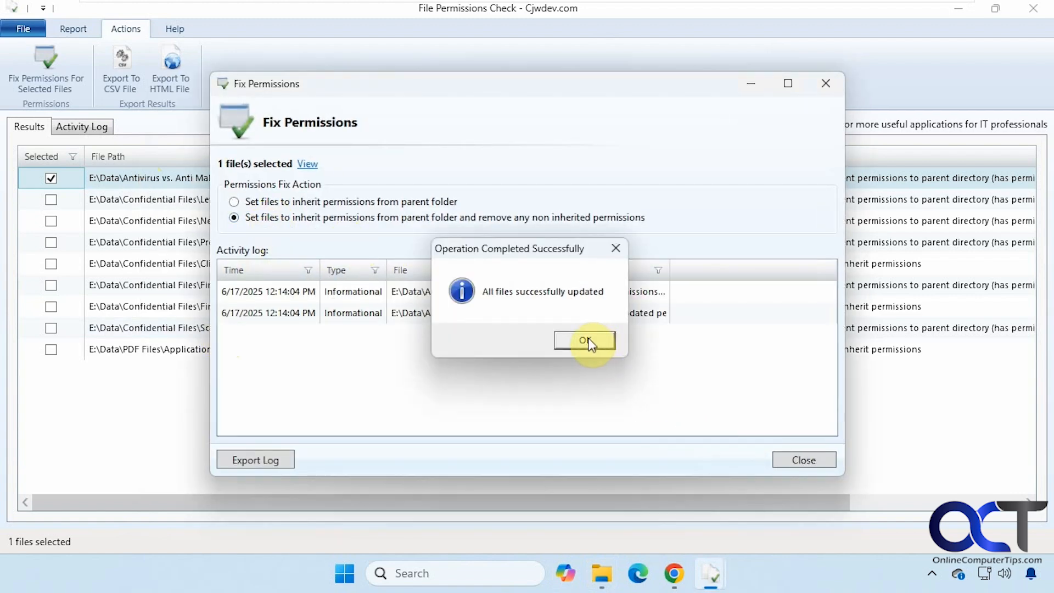
pyautogui.click(585, 341)
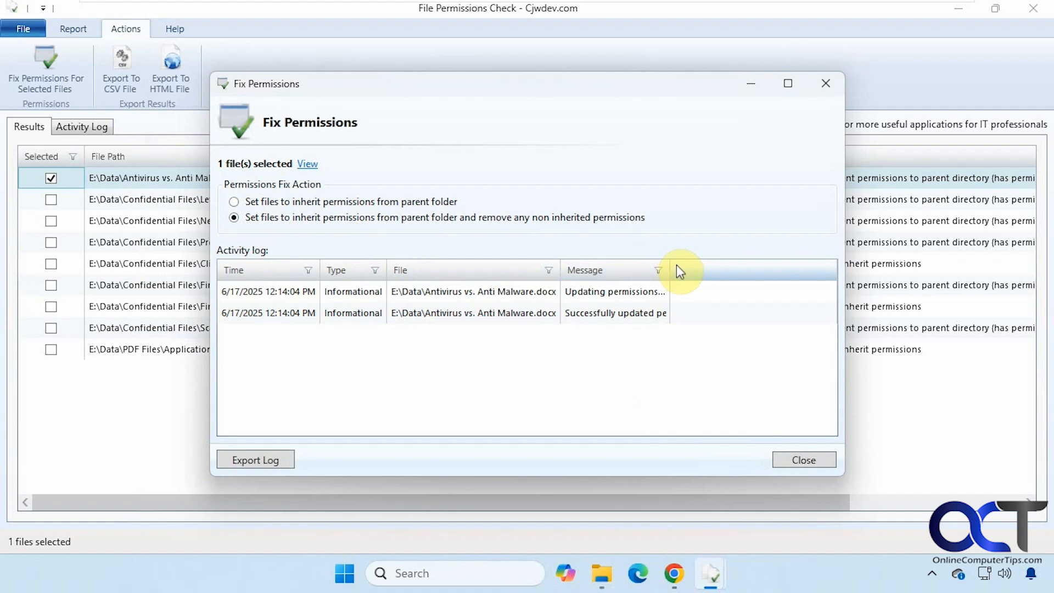
pyautogui.moveTo(670, 268); pyautogui.dragTo(760, 266)
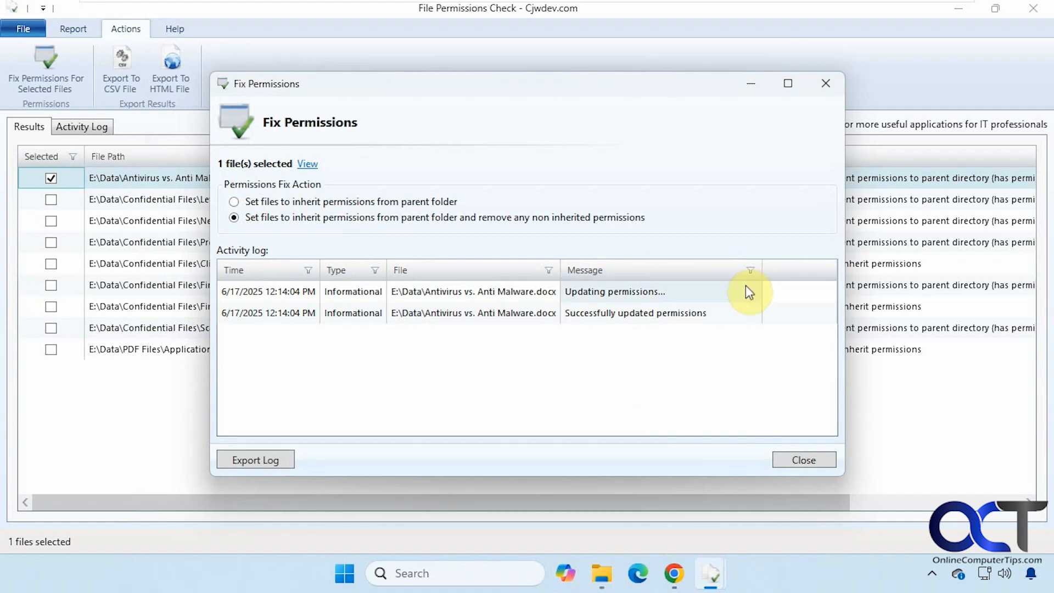
pyautogui.click(790, 458)
# - Recheck the groups and users in the security properties of Antivirus vs. Anti Malware.docx in File Explorer, and return to File Permissions Check
pyautogui.click(612, 567)
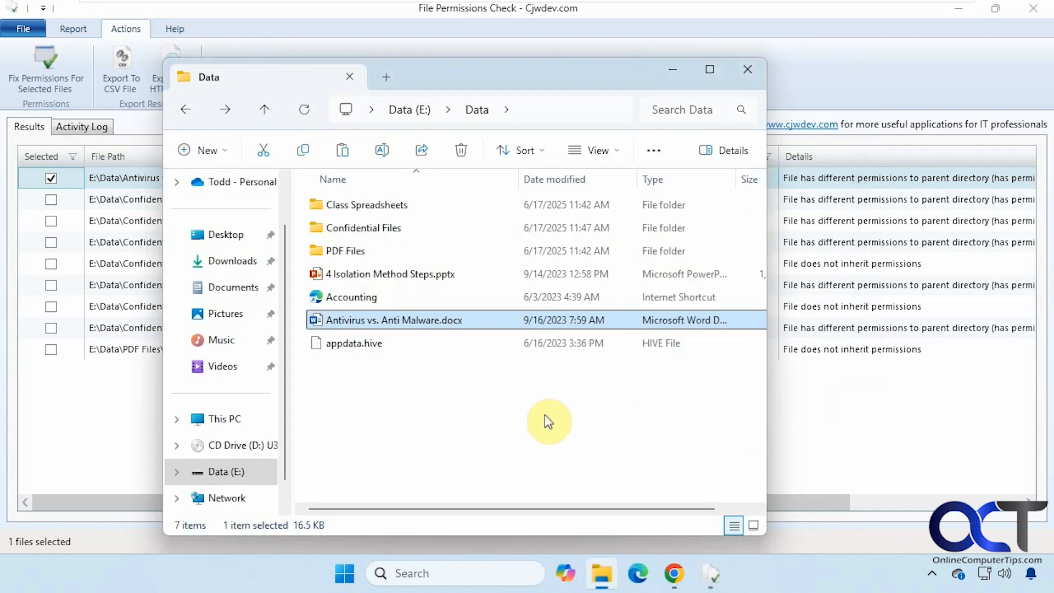
pyautogui.rightClick(392, 323)
pyautogui.click(439, 379)
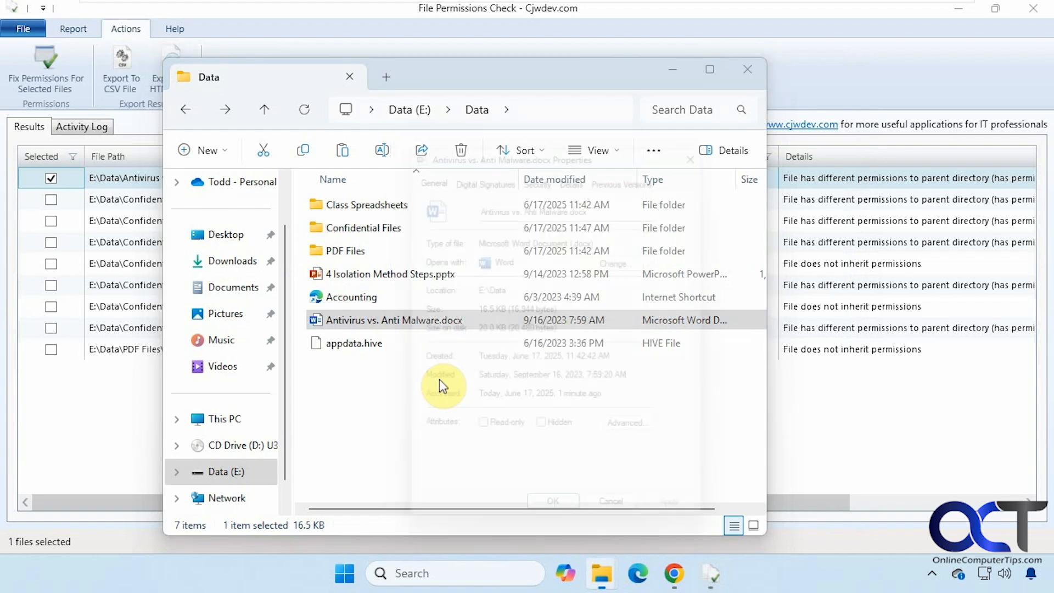
pyautogui.click(543, 167)
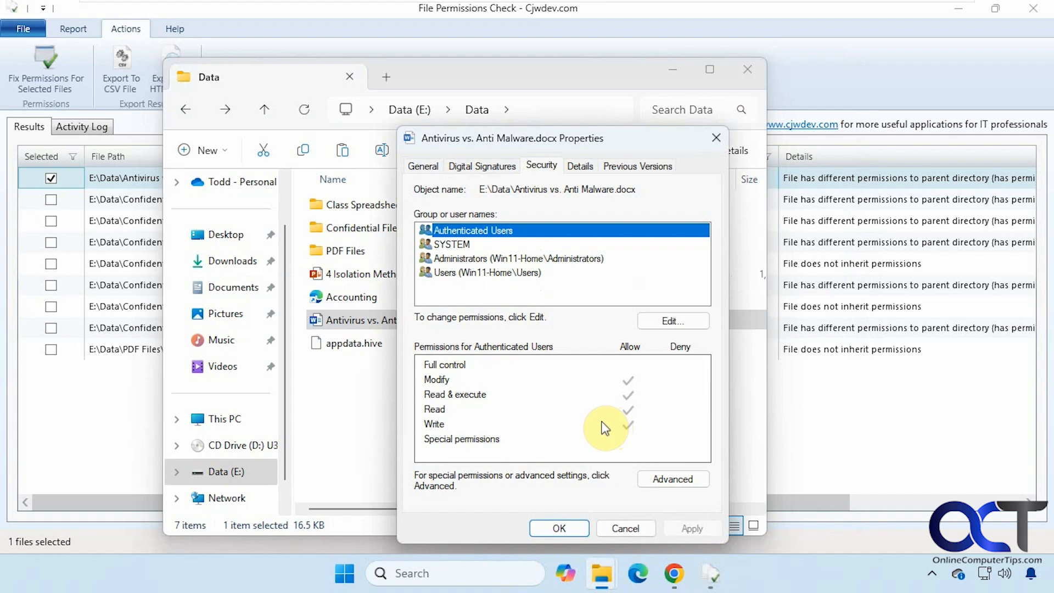
pyautogui.click(619, 525)
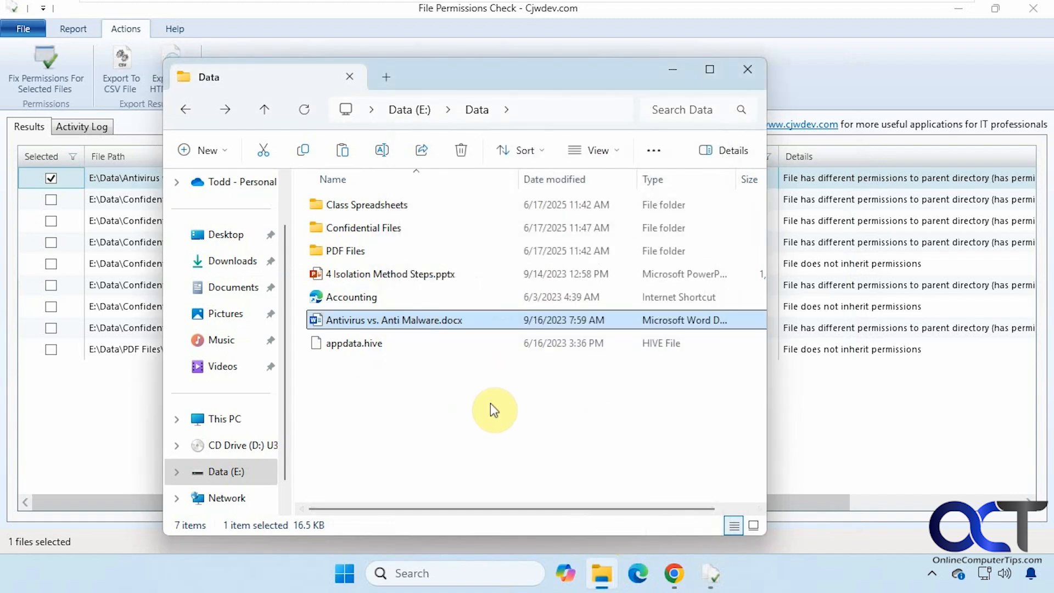
pyautogui.click(129, 377)
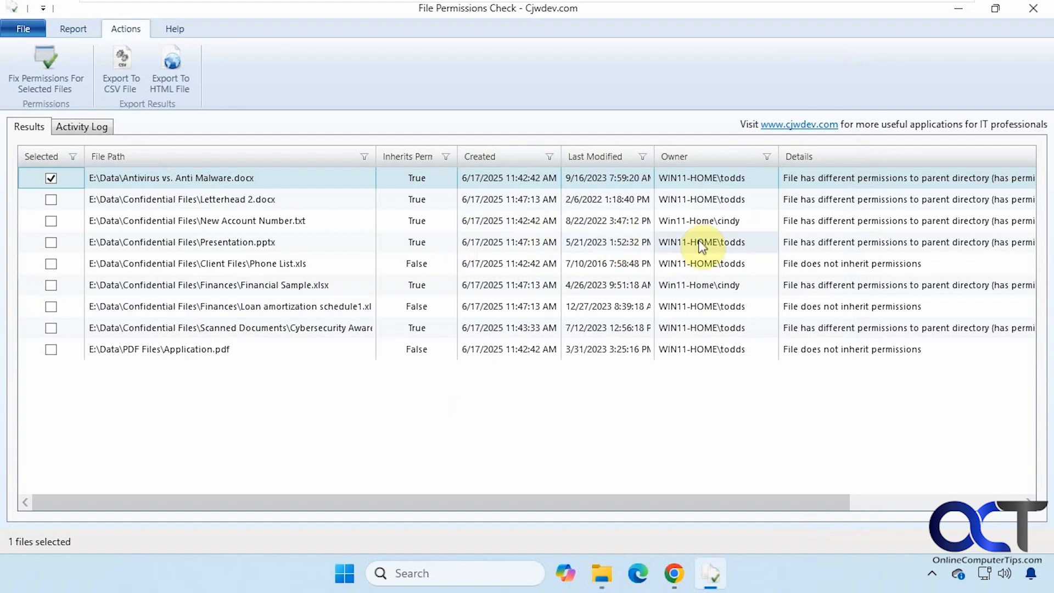
# - Mark E:\Data\PDF Files\Application.pdf as selected too and fix both selected files by setting them to inherit permissions from the parent folder
pyautogui.click(800, 267)
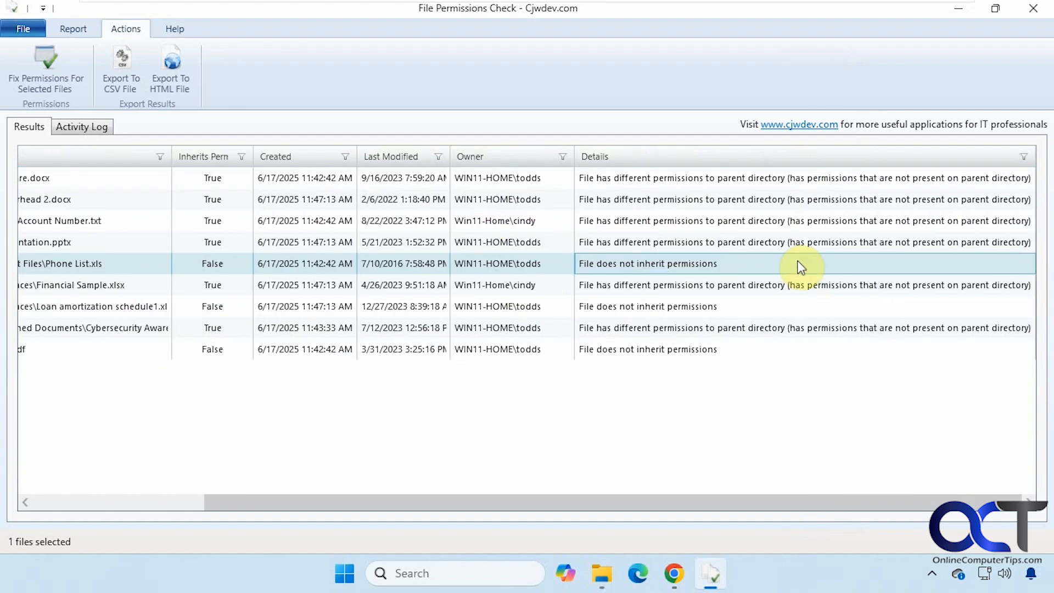
pyautogui.moveTo(522, 503); pyautogui.dragTo(482, 503)
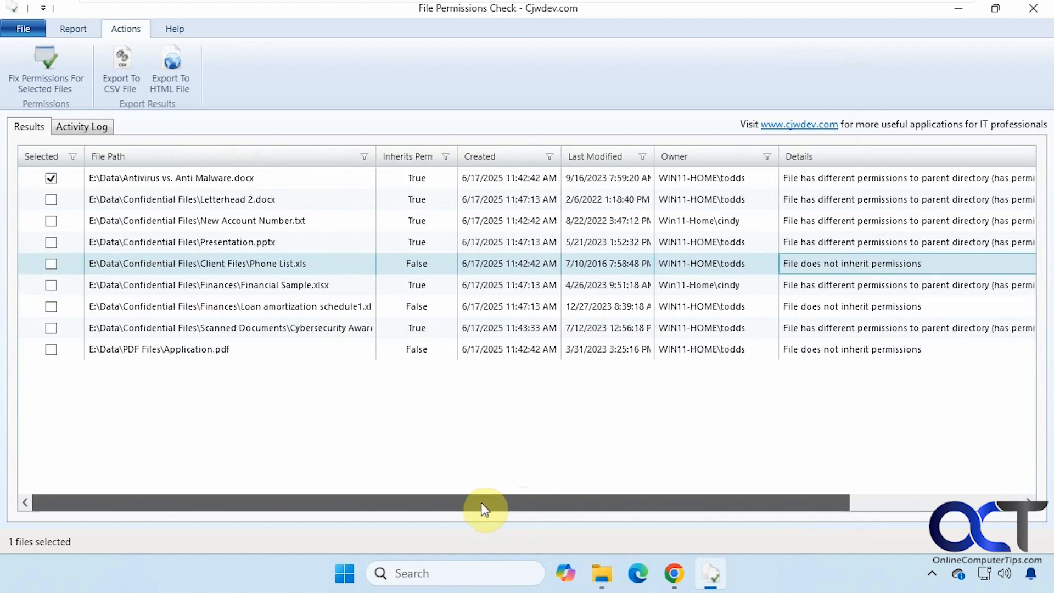
pyautogui.click(216, 350)
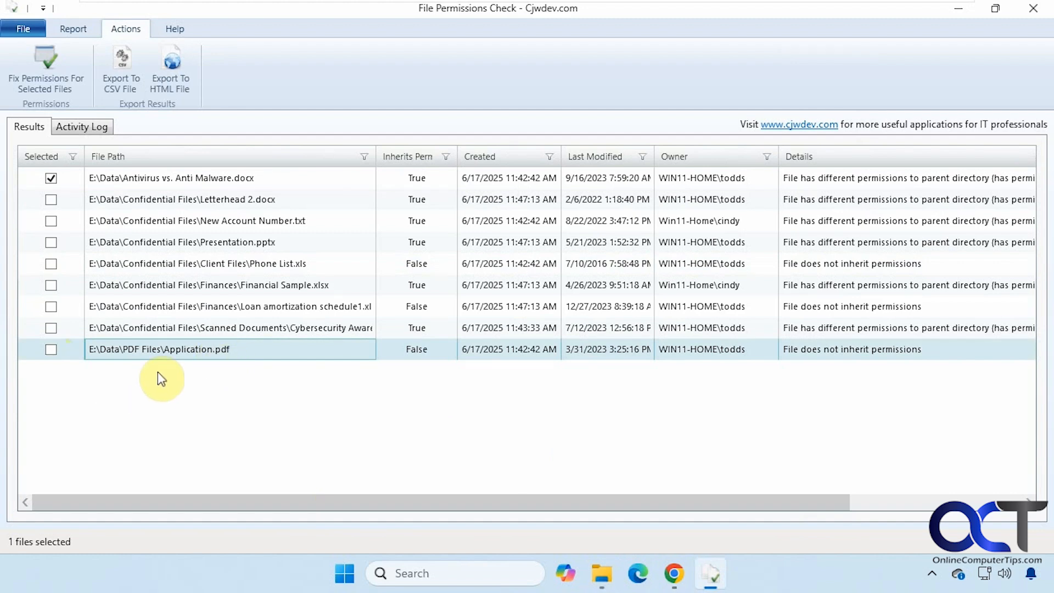
pyautogui.click(51, 349)
pyautogui.rightClick(136, 355)
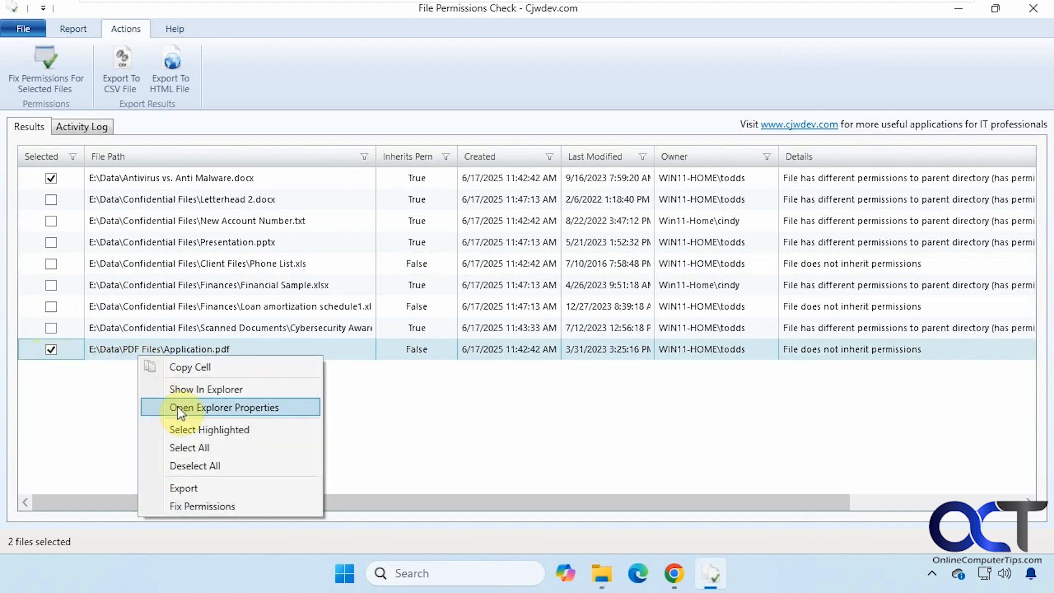
pyautogui.click(212, 505)
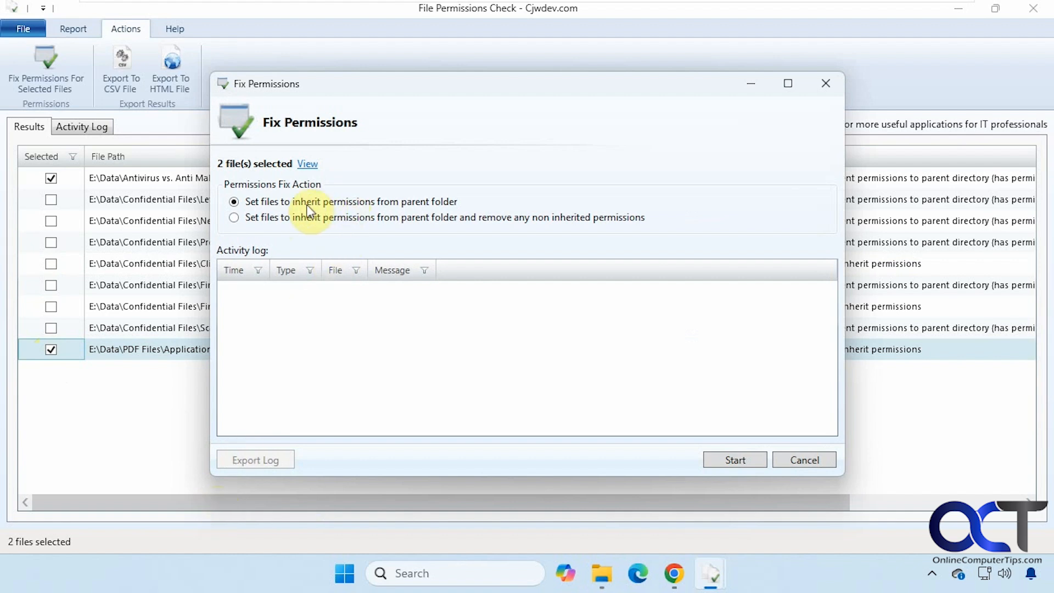
pyautogui.click(735, 457)
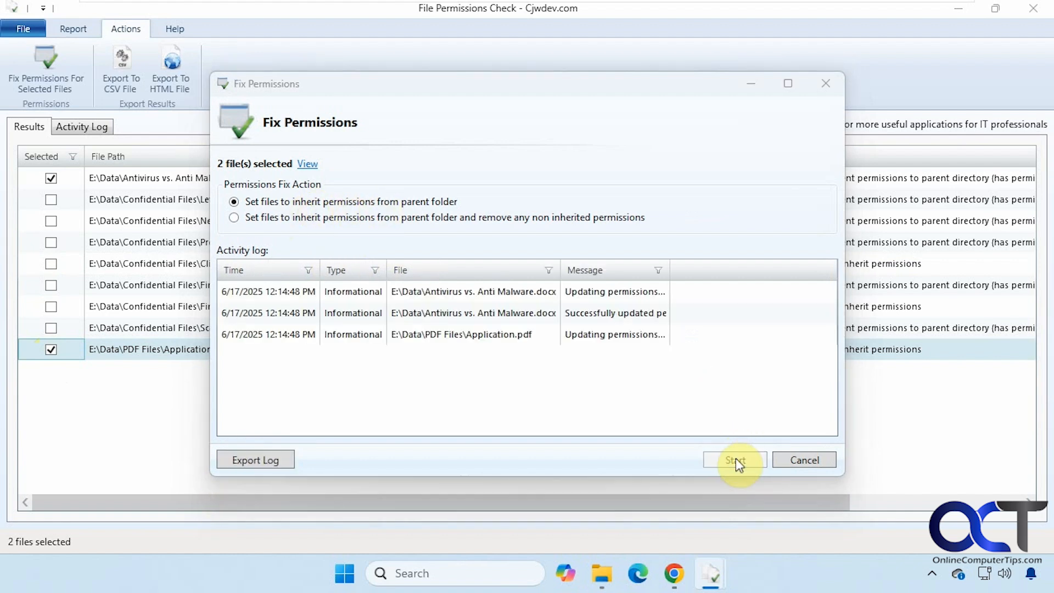
pyautogui.click(602, 341)
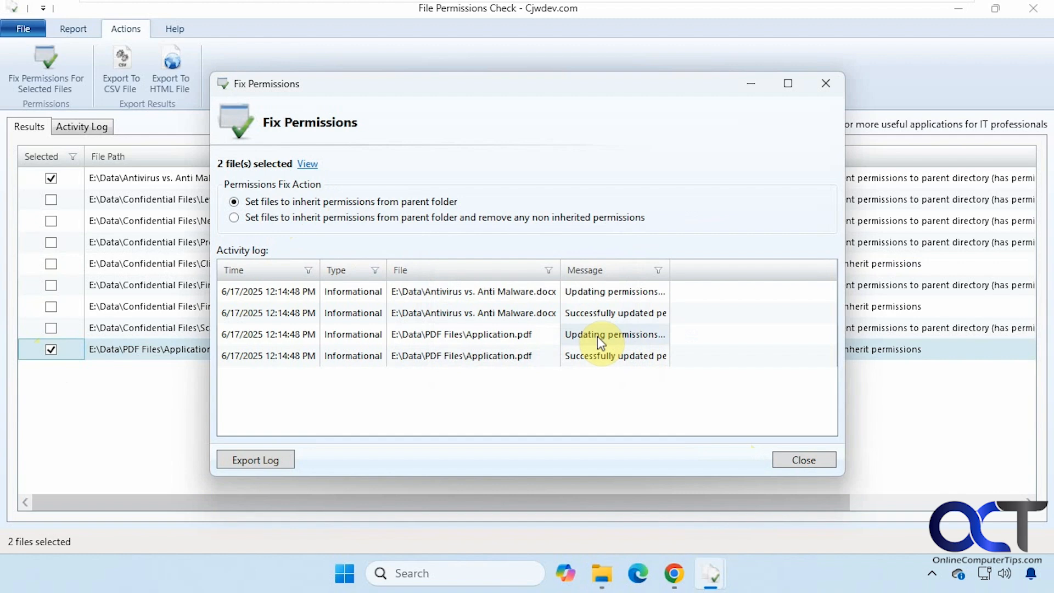
pyautogui.click(790, 459)
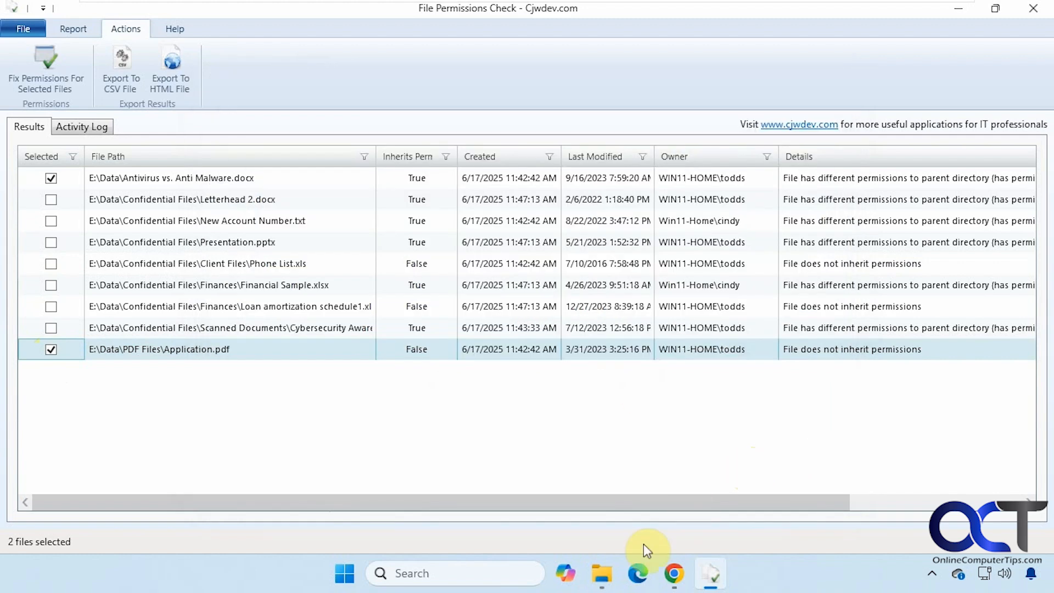
# - In File Explorer, open the PDF Files folder and show the security properties of Application.pdf
pyautogui.click(601, 573)
pyautogui.click(359, 253)
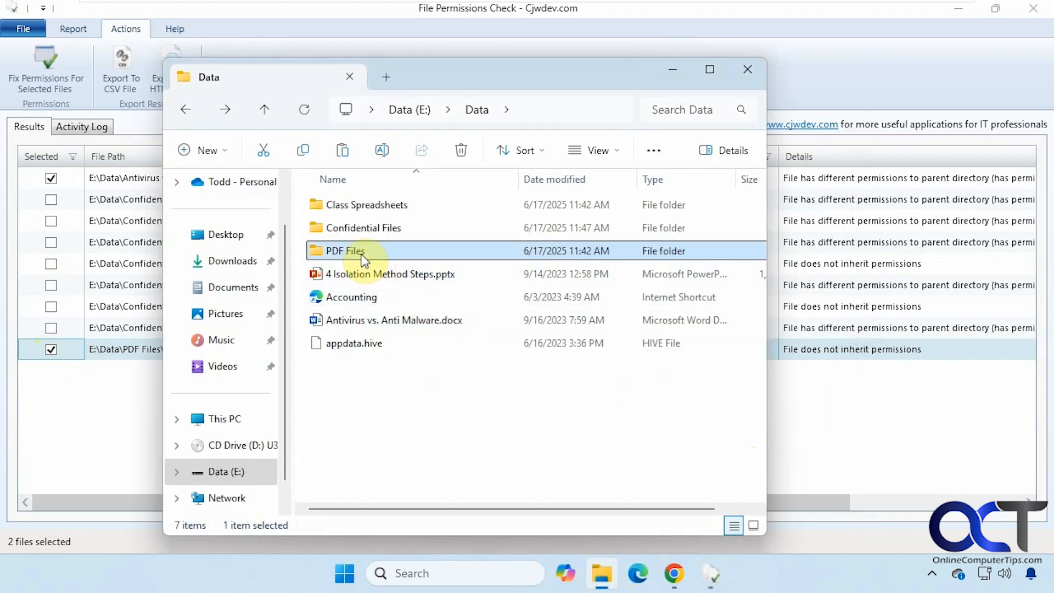
pyautogui.doubleClick(362, 258)
pyautogui.click(370, 206)
pyautogui.rightClick(370, 205)
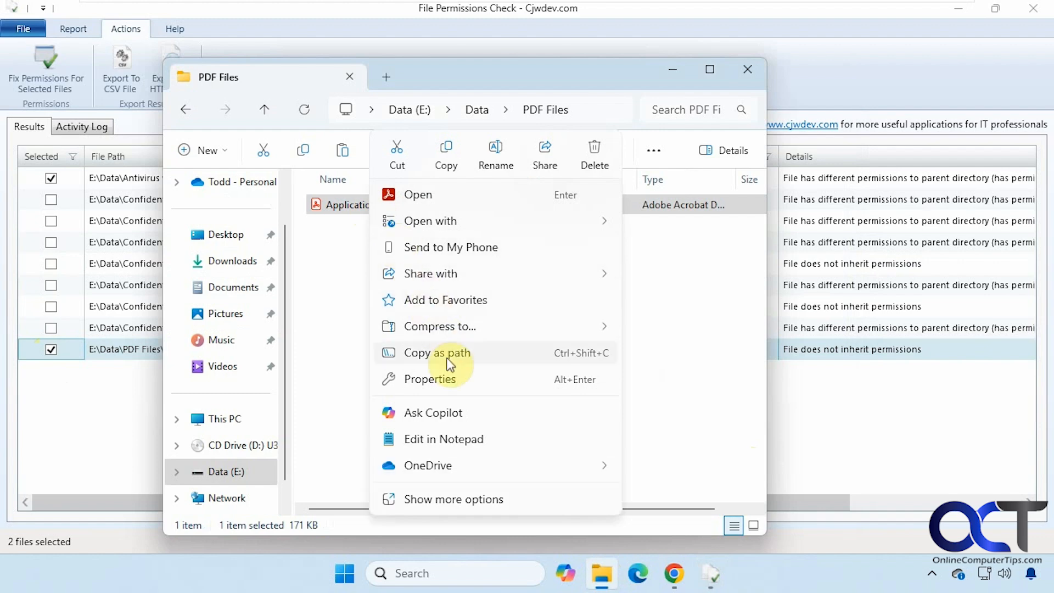
pyautogui.click(445, 380)
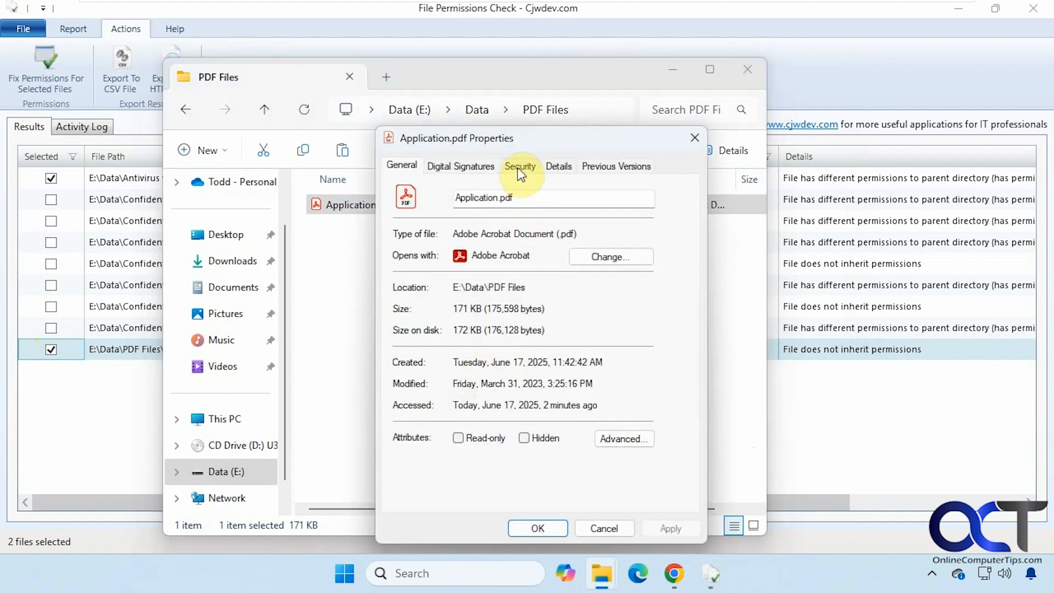
pyautogui.click(519, 166)
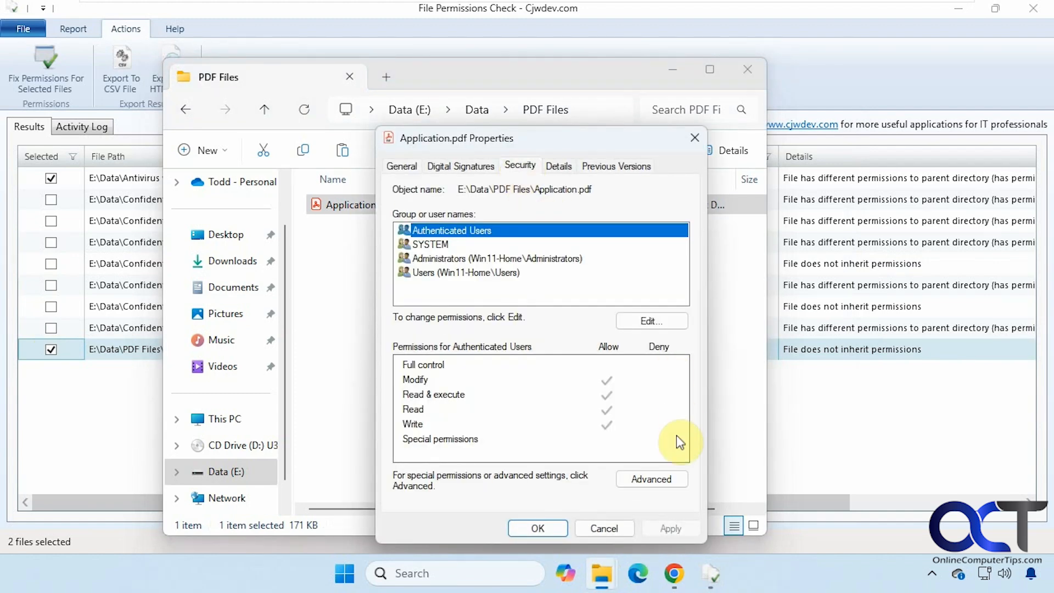
# - Examine the inheritance of Application.pdf's permission entries in its advanced security settings, cancel both dialogs, and return to File Permissions Check
pyautogui.click(667, 481)
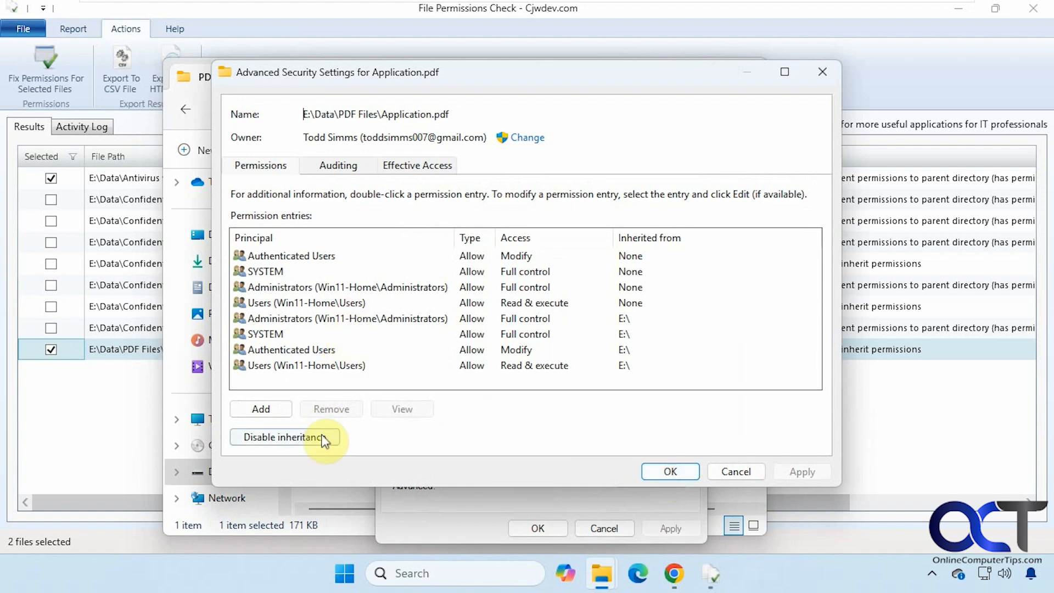
pyautogui.click(721, 470)
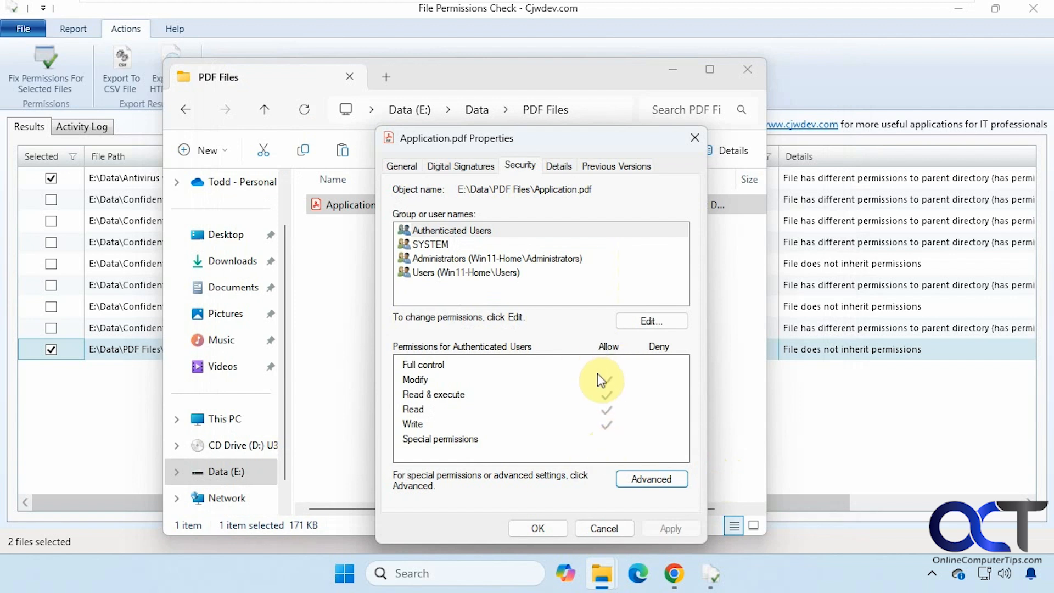
pyautogui.click(619, 529)
pyautogui.click(815, 502)
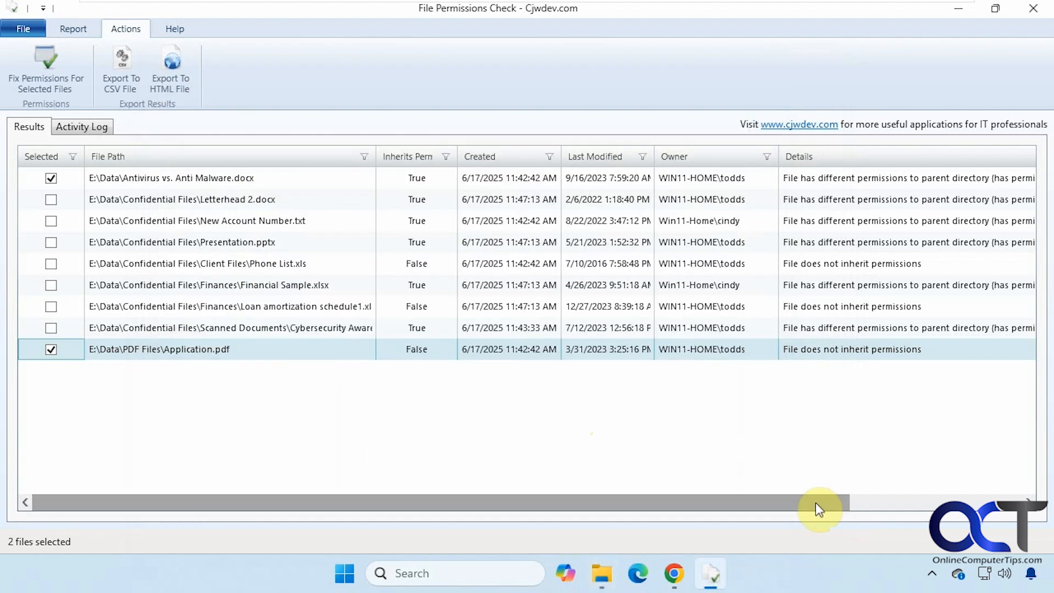